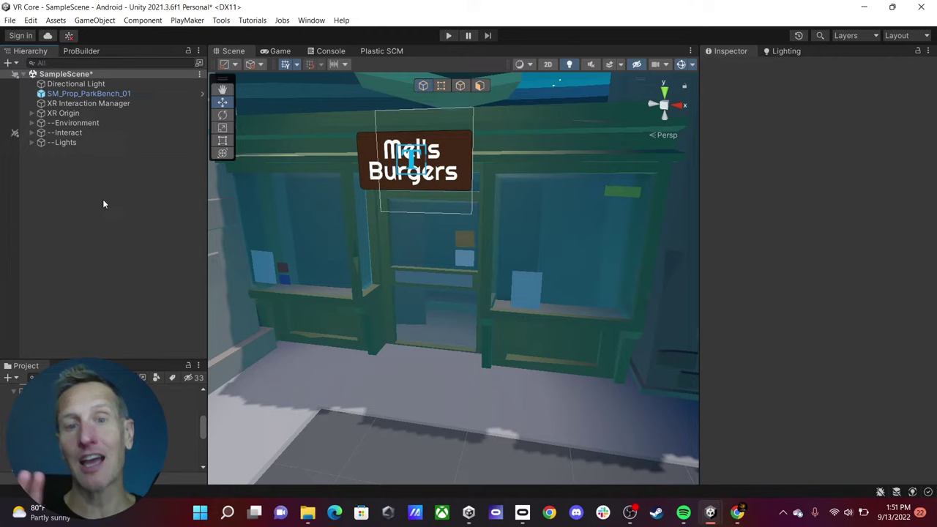
# Step: Move the Scene view camera back until the whole Mel's Burgers storefront is in view
pyautogui.moveTo(308, 243); pyautogui.dragTo(350, 238, button='right')
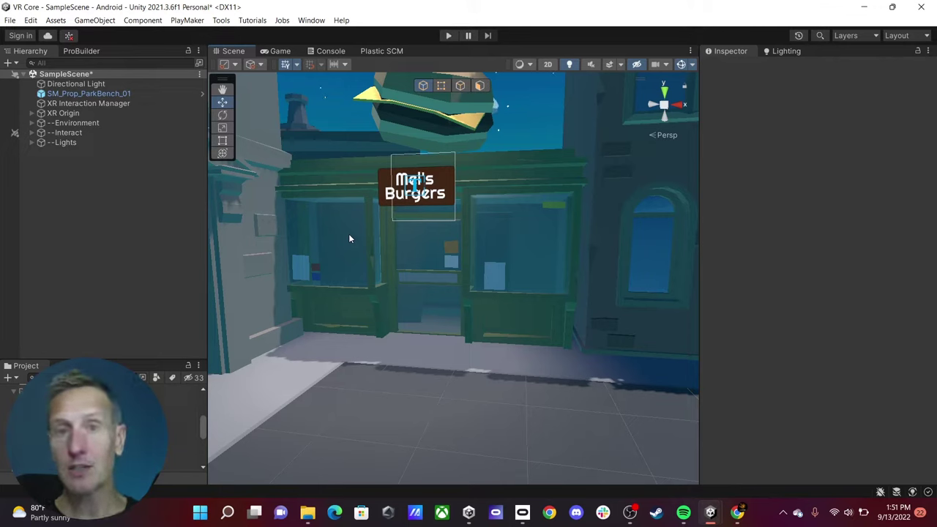
# Step: Create an empty GameObject in the Hierarchy named --UI
pyautogui.rightClick(66, 161)
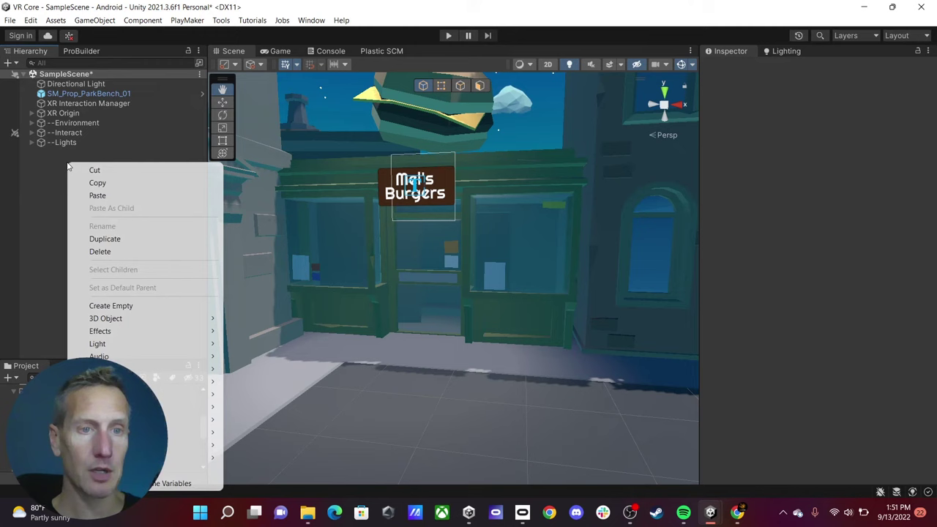
pyautogui.click(100, 306)
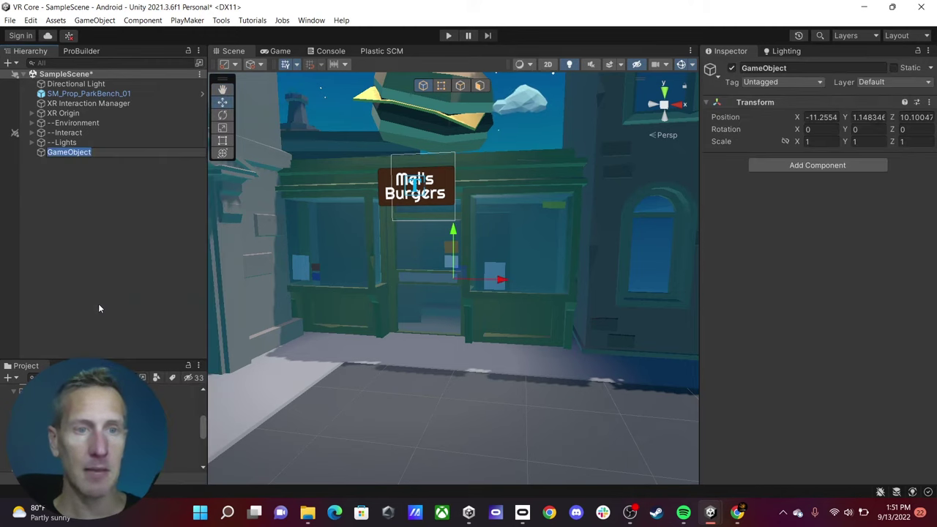
pyautogui.write('--U')
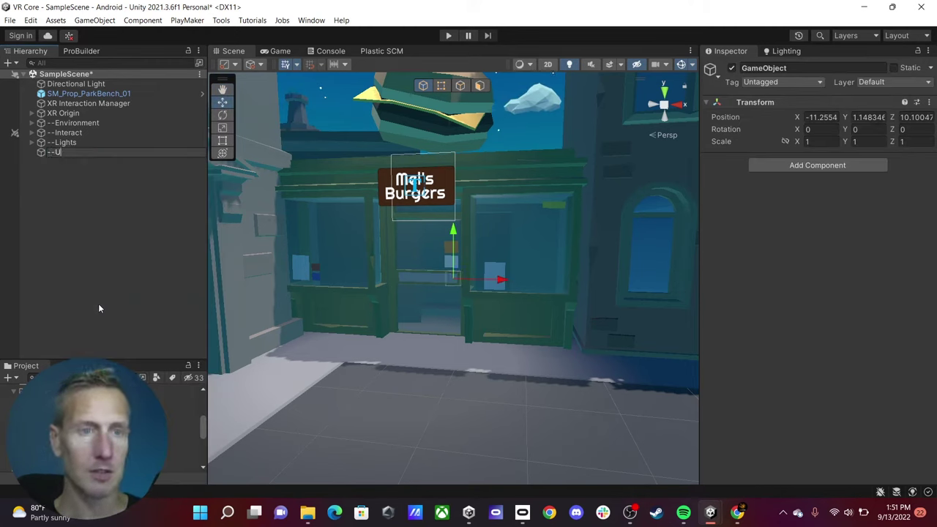
pyautogui.write('I')
pyautogui.press('Return')
# Step: Add an XR UI Canvas under --UI and rename it 'Order menu'
pyautogui.rightClick(32, 150)
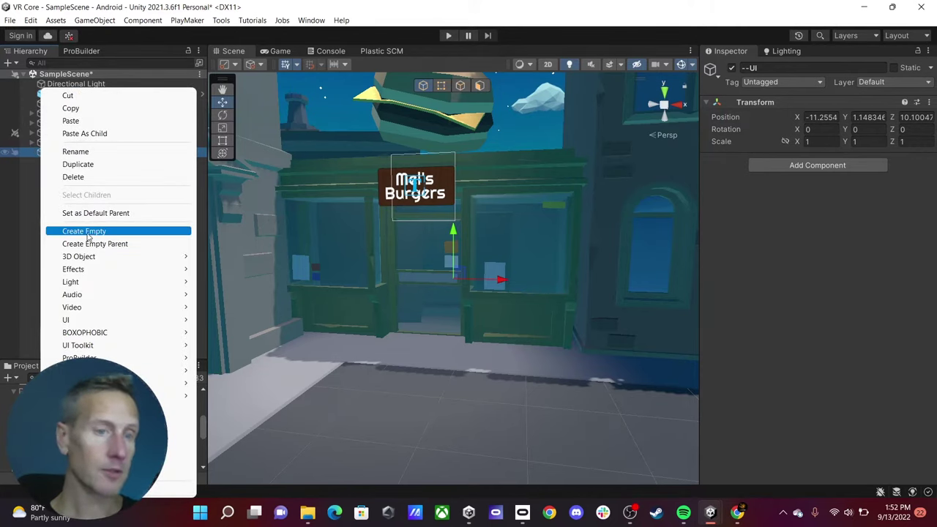
pyautogui.moveTo(86, 283)
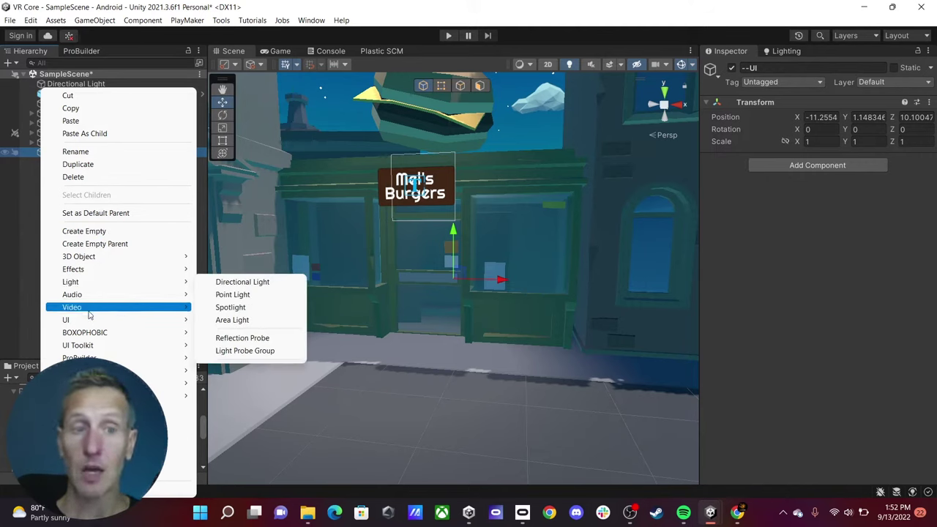
pyautogui.moveTo(87, 320)
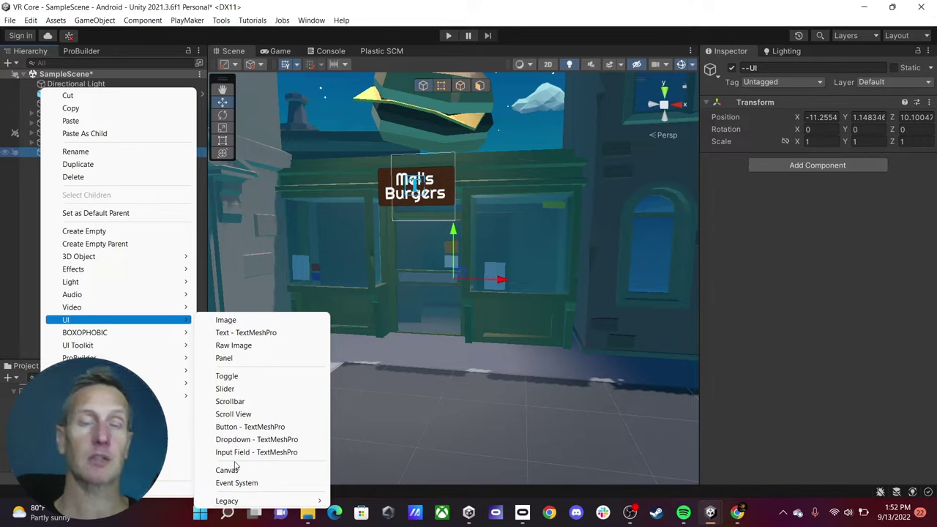
pyautogui.moveTo(176, 383)
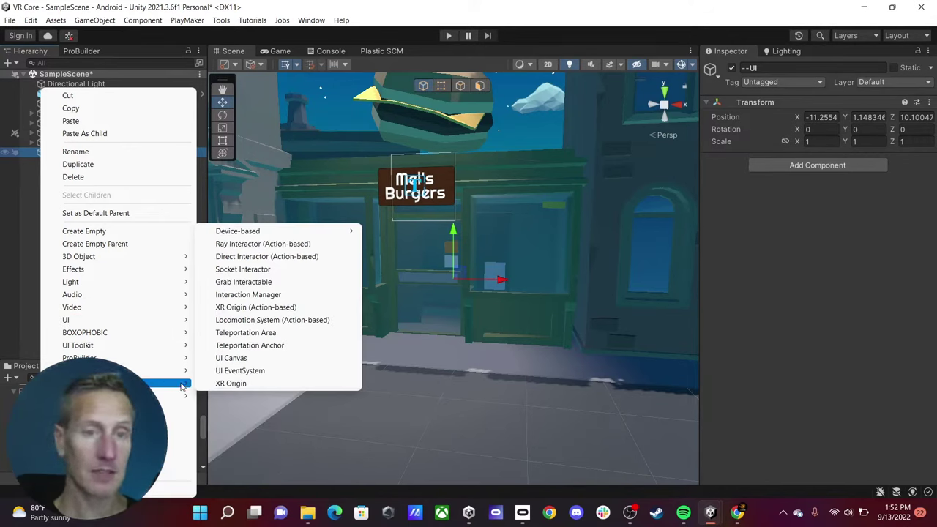
pyautogui.click(233, 358)
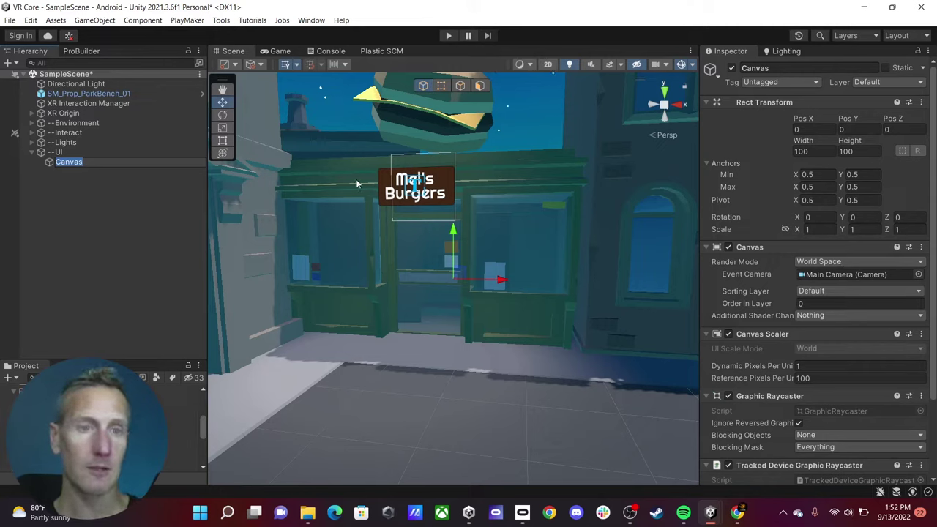
pyautogui.click(86, 162)
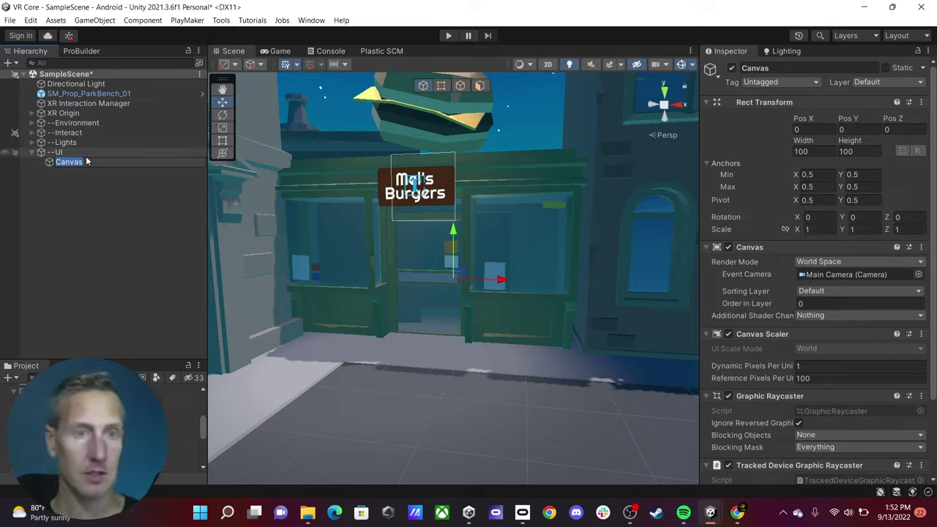
pyautogui.write('Order menu')
pyautogui.press('Return')
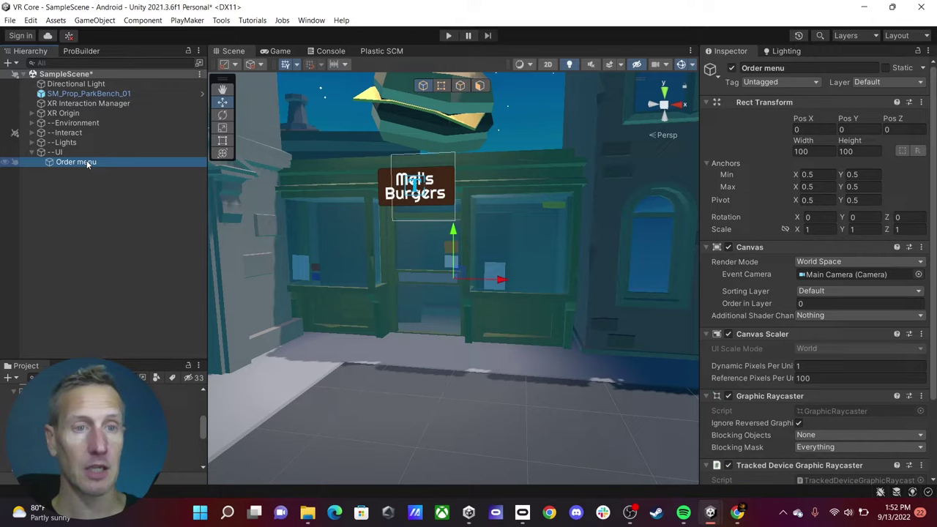
# Step: Create an empty child of Order menu named 'Ready to Order'
pyautogui.rightClick(86, 161)
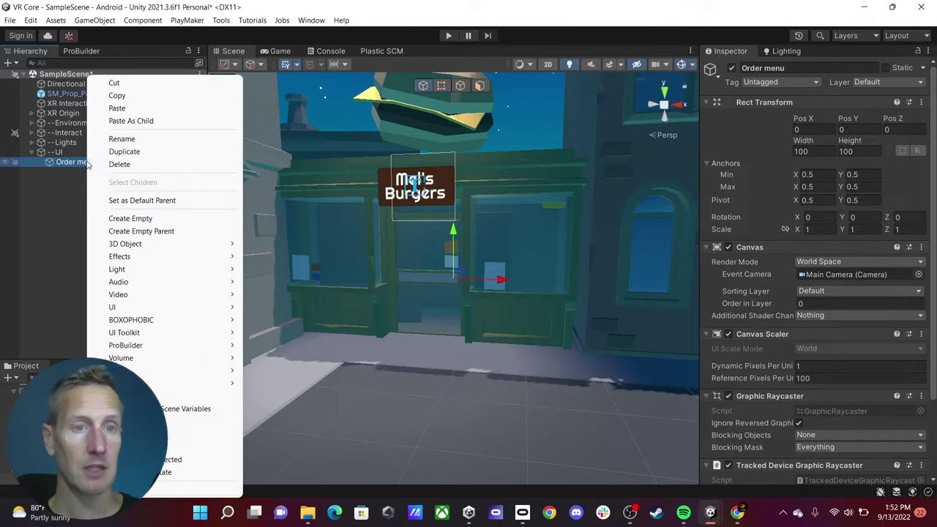
pyautogui.click(139, 219)
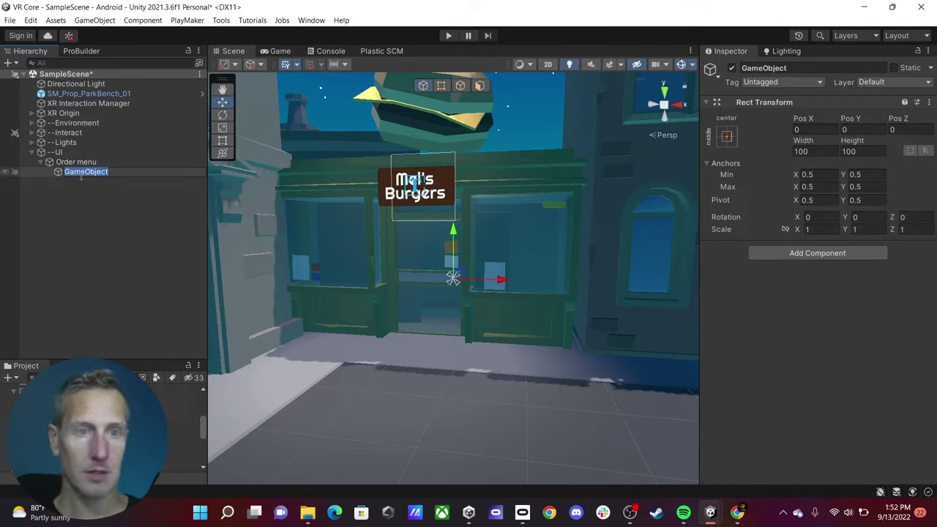
pyautogui.write('Ready to Order')
pyautogui.press('Return')
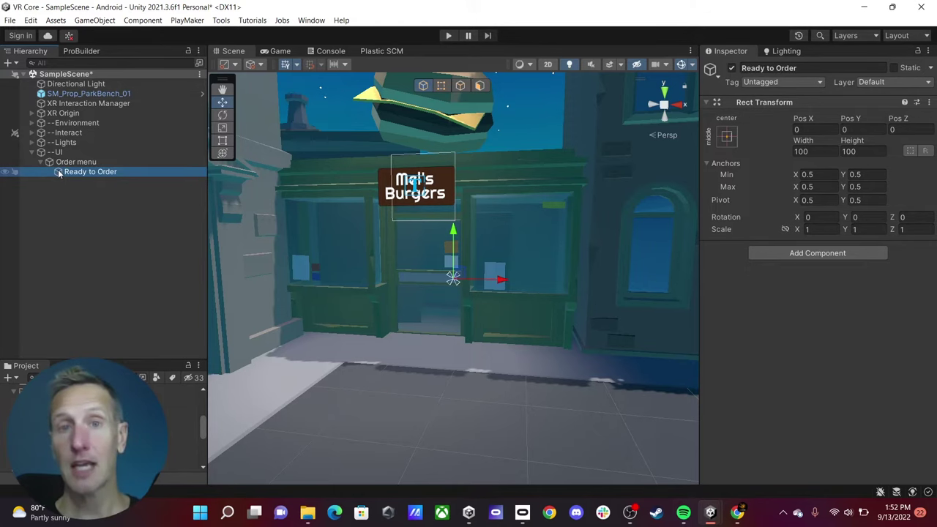
# Step: Add a UI Panel as a child of Ready to Order
pyautogui.rightClick(58, 172)
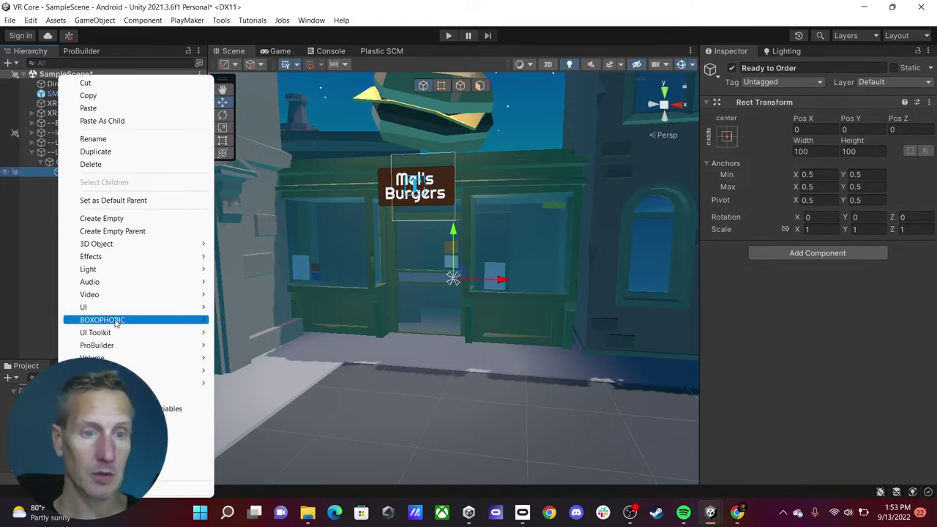
pyautogui.moveTo(110, 308)
pyautogui.click(249, 346)
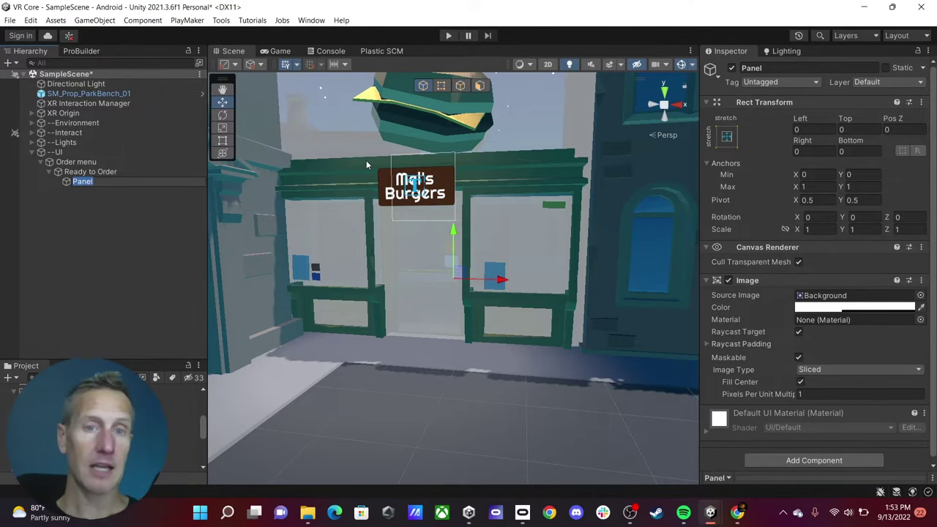
# Step: Zoom out over the town, select Order menu and enter 0.01 as its linked Transform scale
pyautogui.scroll(-5, 370, 170)
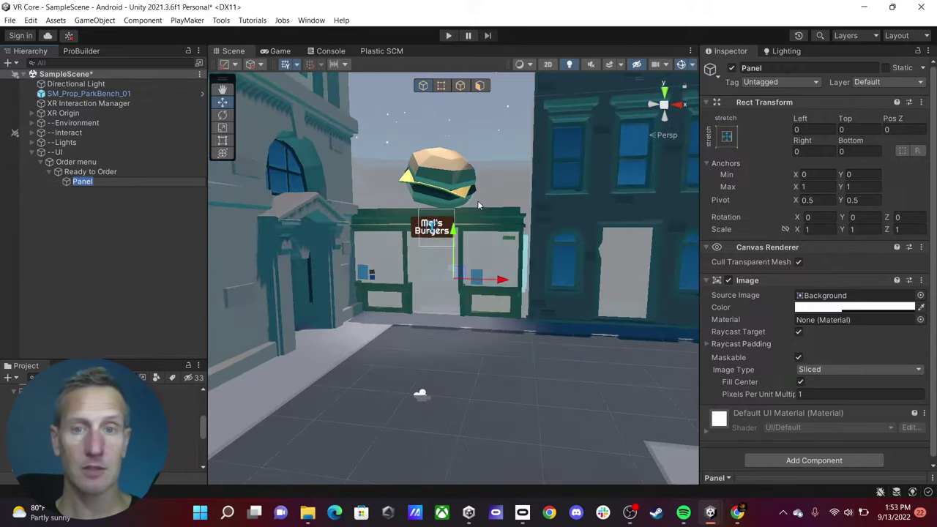
pyautogui.scroll(-10, 478, 201)
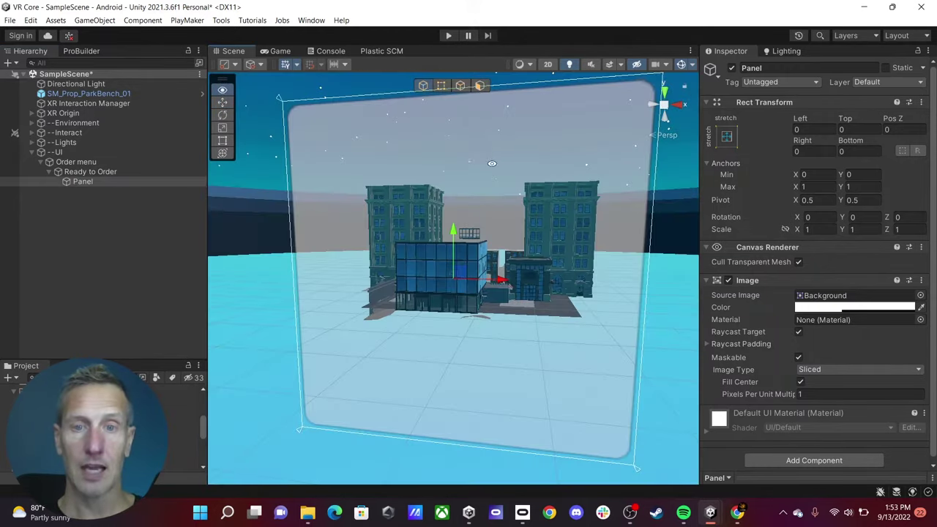
pyautogui.keyDown('alt'); pyautogui.moveTo(492, 164); pyautogui.dragTo(480, 293); pyautogui.keyUp('alt')
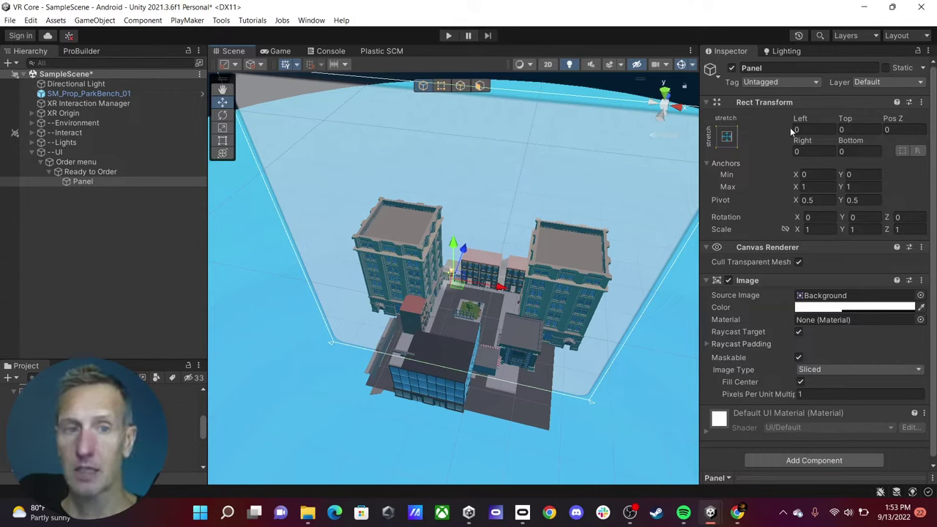
pyautogui.click(71, 162)
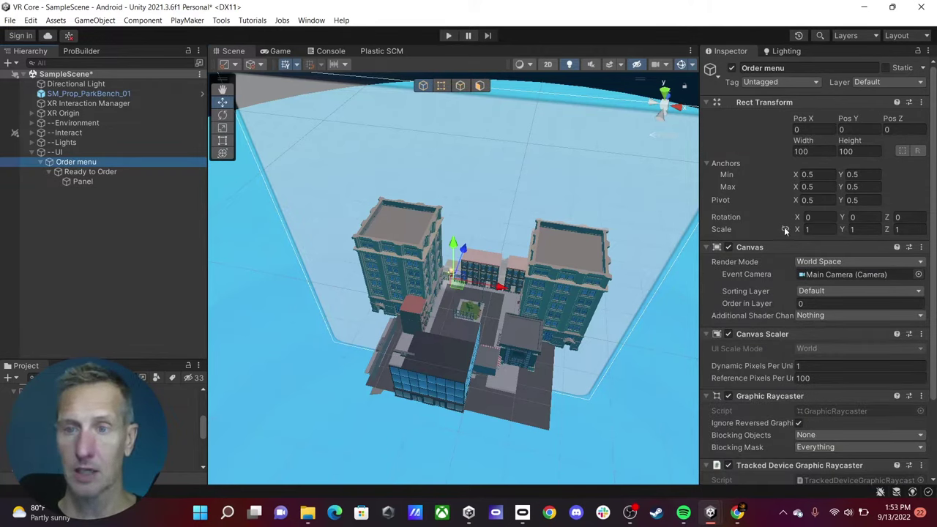
pyautogui.click(805, 229)
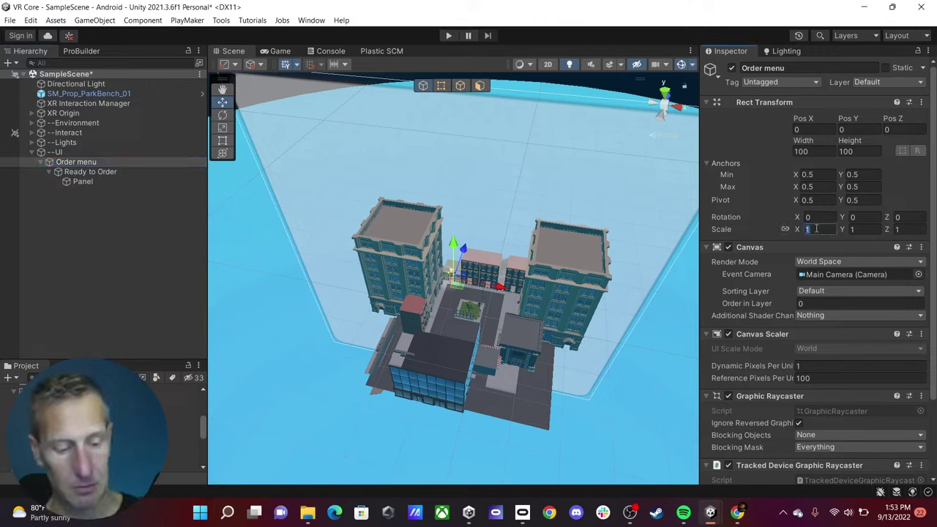
pyautogui.write('0.01')
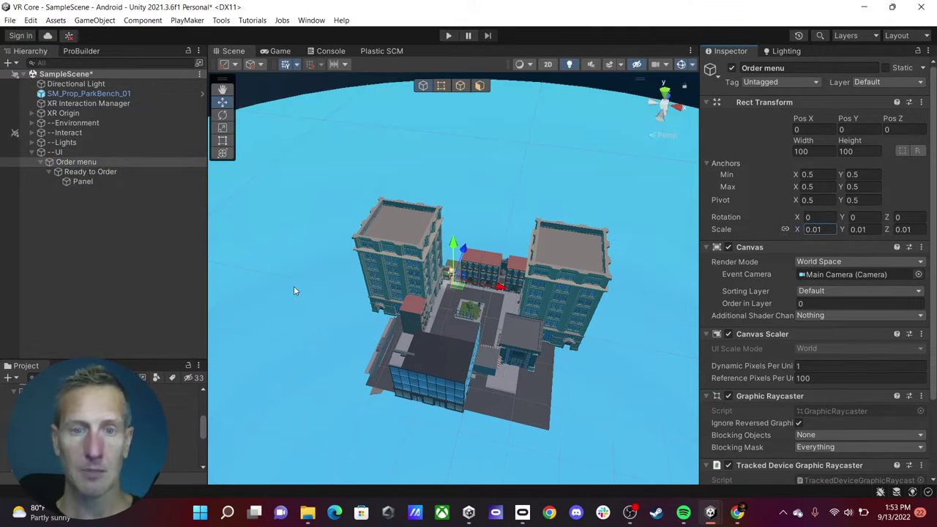
# Step: Frame the Order menu canvas and move it in front of the shop window
pyautogui.click(51, 164)
pyautogui.doubleClick(51, 164)
pyautogui.keyDown('alt'); pyautogui.moveTo(547, 238); pyautogui.dragTo(471, 292); pyautogui.keyUp('alt')
pyautogui.moveTo(463, 258); pyautogui.dragTo(429, 260)
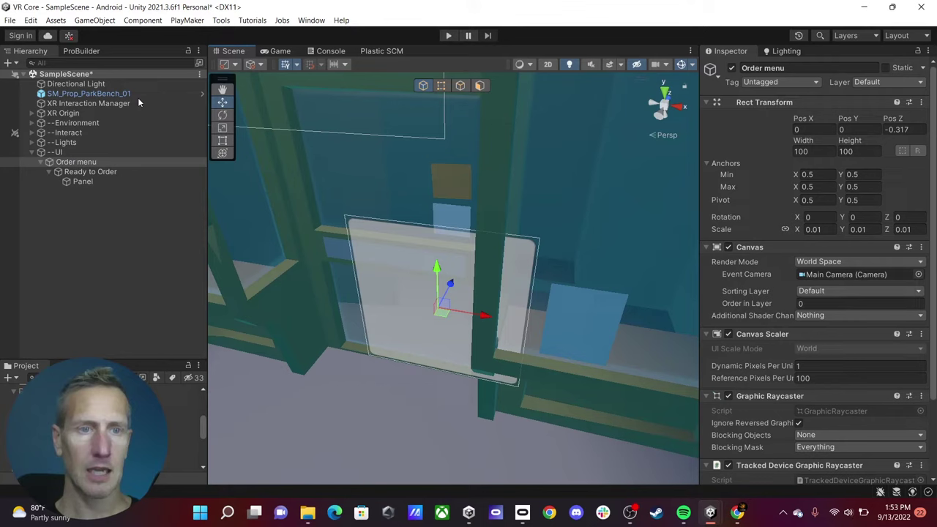
pyautogui.moveTo(474, 315); pyautogui.dragTo(619, 213)
pyautogui.scroll(-3, 461, 356)
# Step: Reduce the canvas scale to 0.006 and tilt it about 19° on the X axis
pyautogui.click(828, 229)
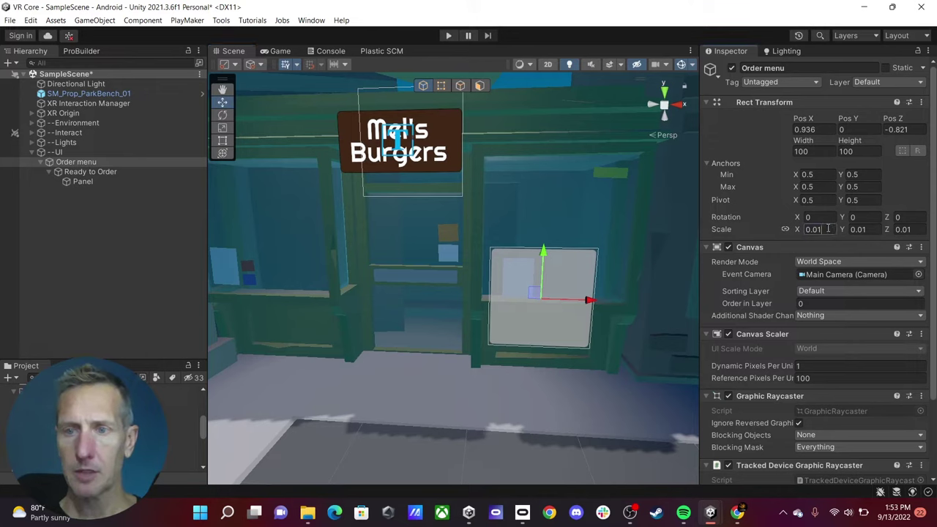
pyautogui.write('0.0')
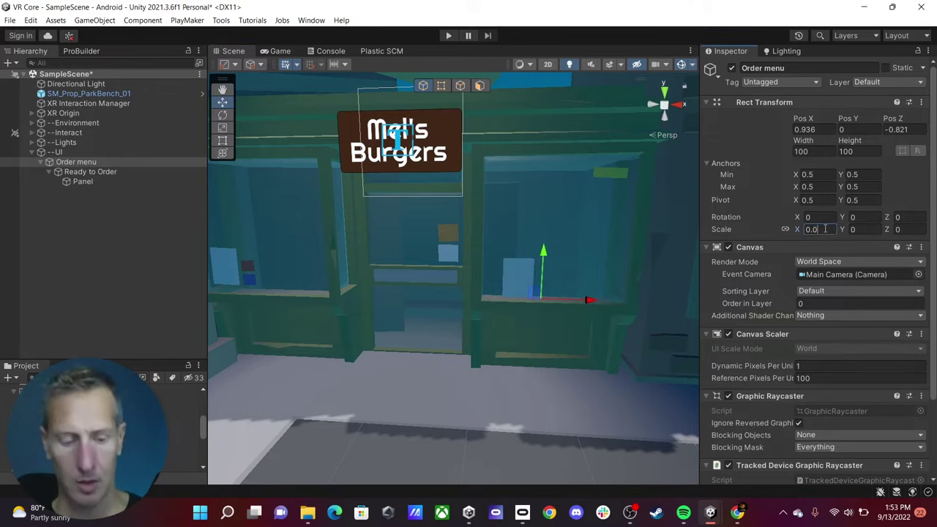
pyautogui.write('06')
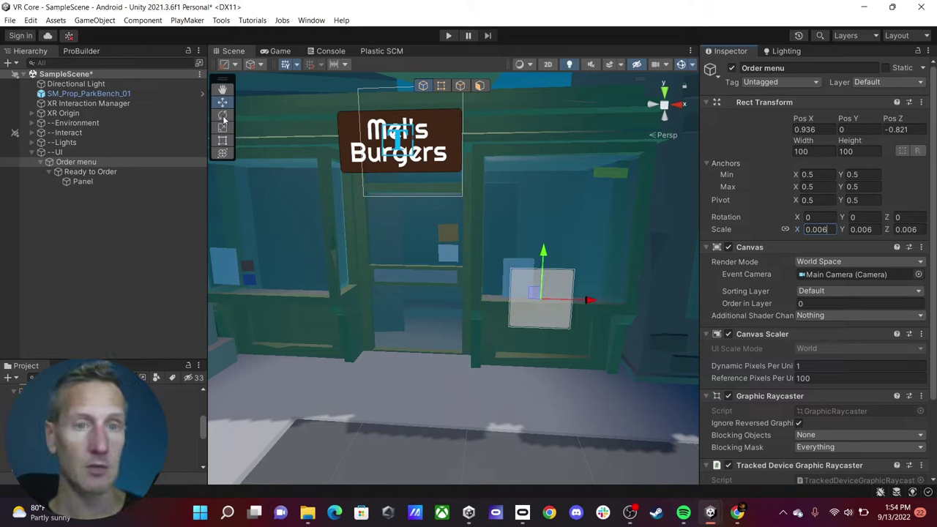
pyautogui.click(548, 296)
pyautogui.press('e')
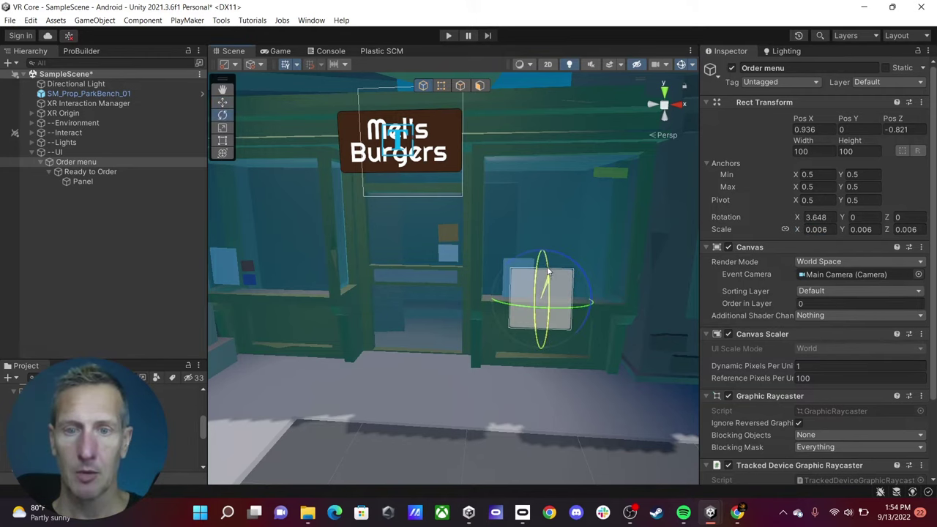
pyautogui.moveTo(547, 294); pyautogui.dragTo(543, 251)
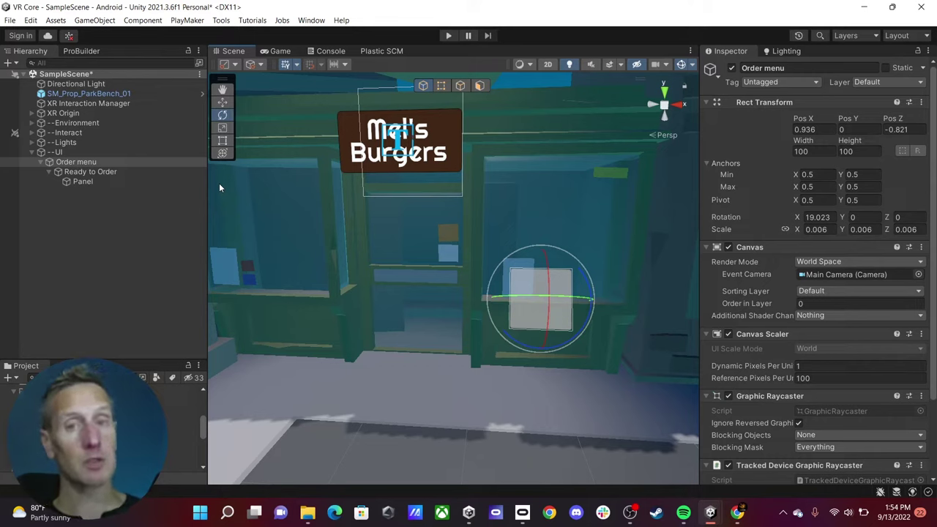
pyautogui.click(82, 181)
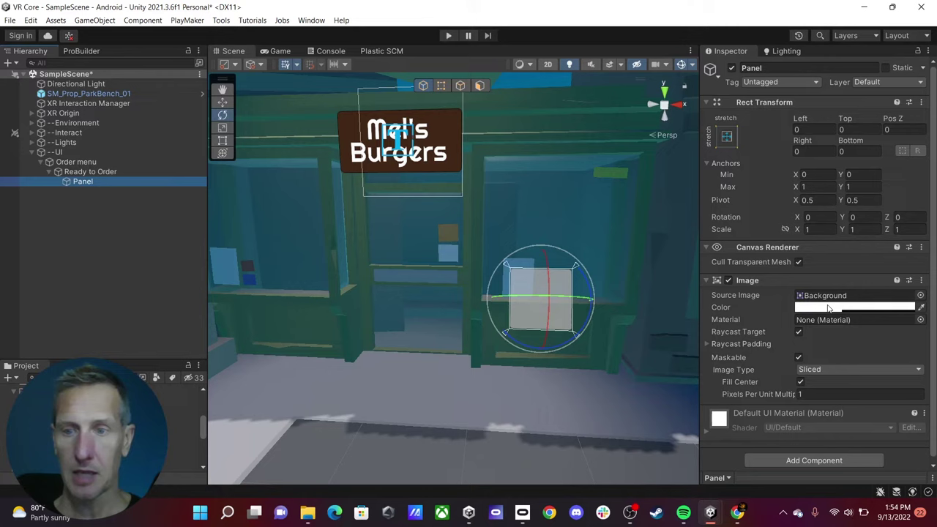
# Step: Set the Panel's Image colour to opaque black (000000, alpha 255)
pyautogui.click(836, 308)
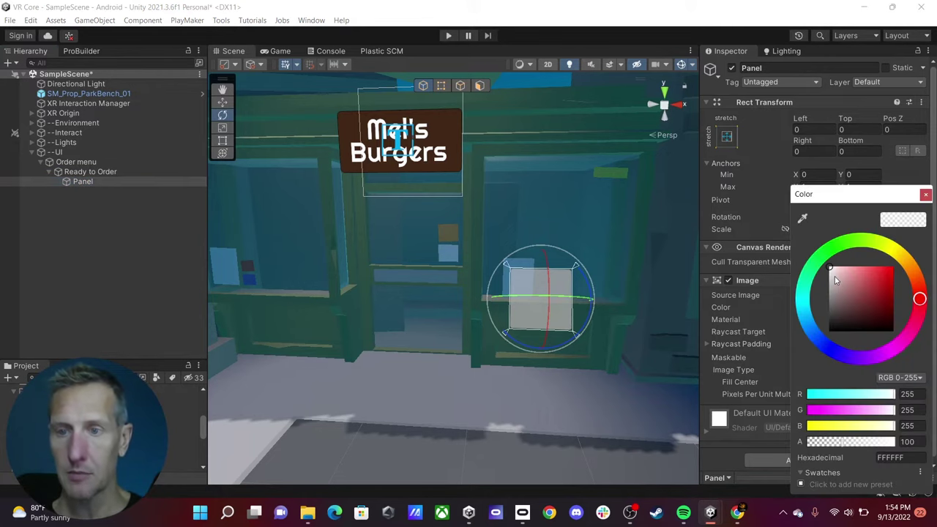
pyautogui.moveTo(842, 280); pyautogui.dragTo(828, 331)
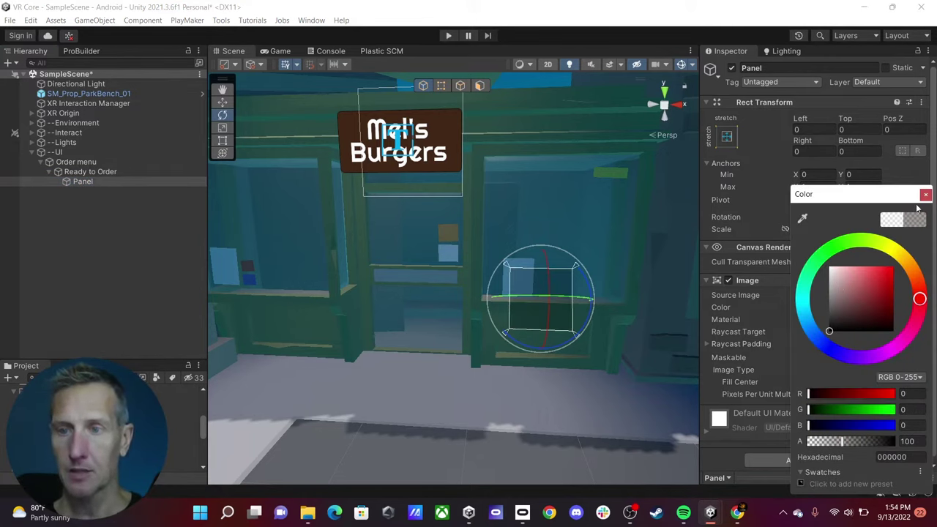
pyautogui.moveTo(842, 442); pyautogui.dragTo(901, 444)
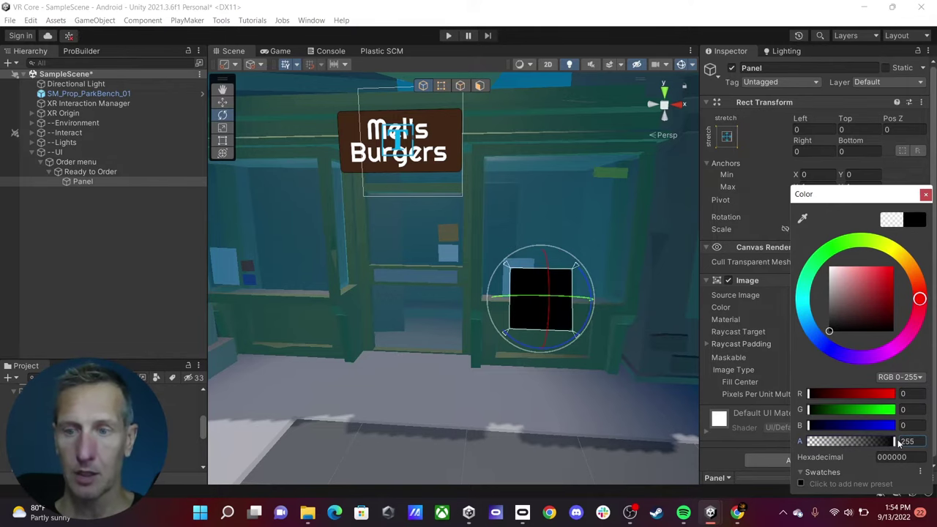
pyautogui.click(927, 197)
pyautogui.click(75, 195)
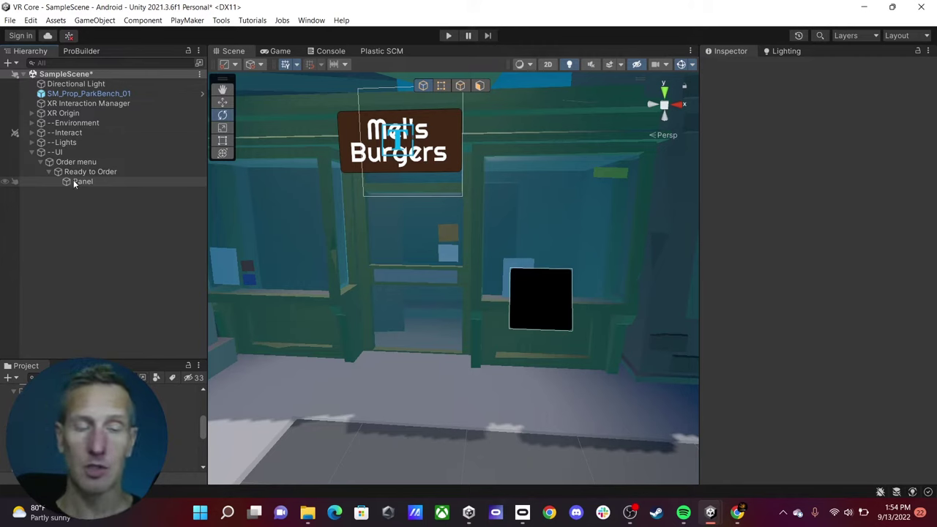
pyautogui.click(73, 181)
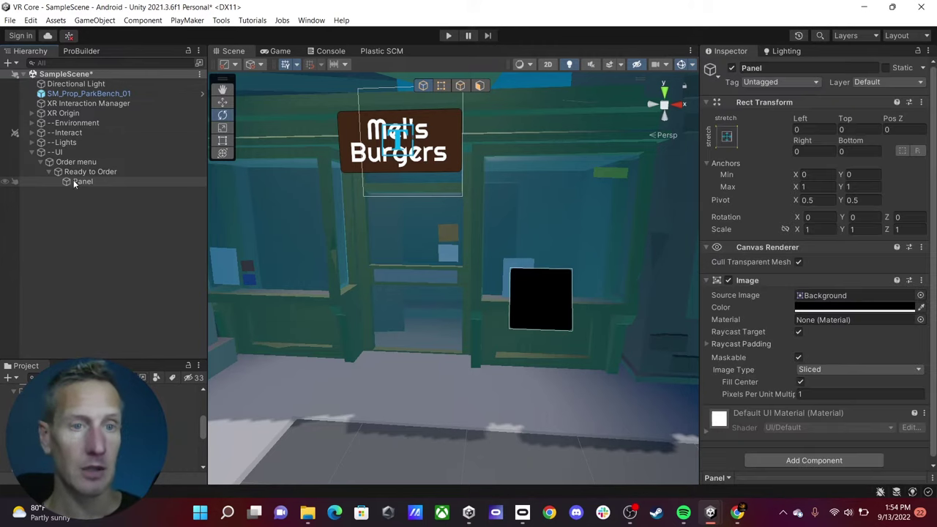
# Step: Add a TextMeshPro text under the Panel and narrow its box to fit the panel
pyautogui.rightClick(73, 181)
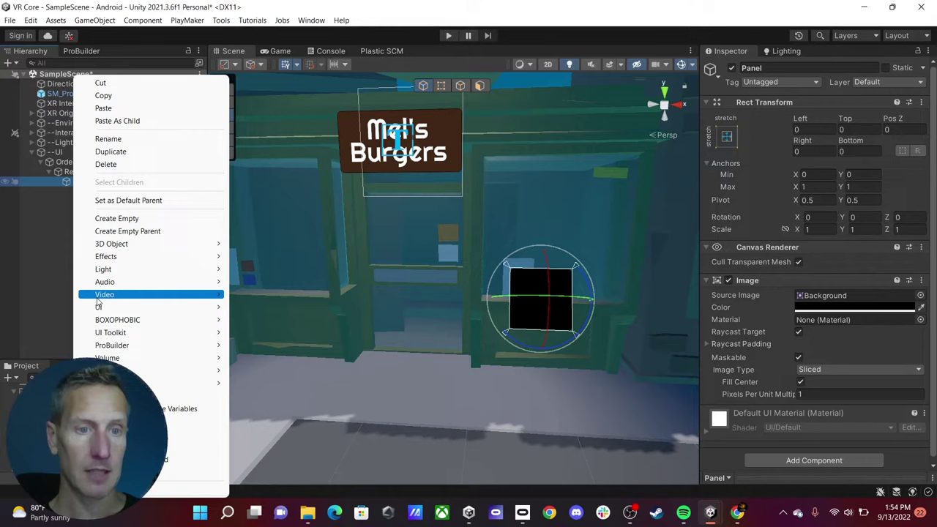
pyautogui.moveTo(99, 308)
pyautogui.click(275, 320)
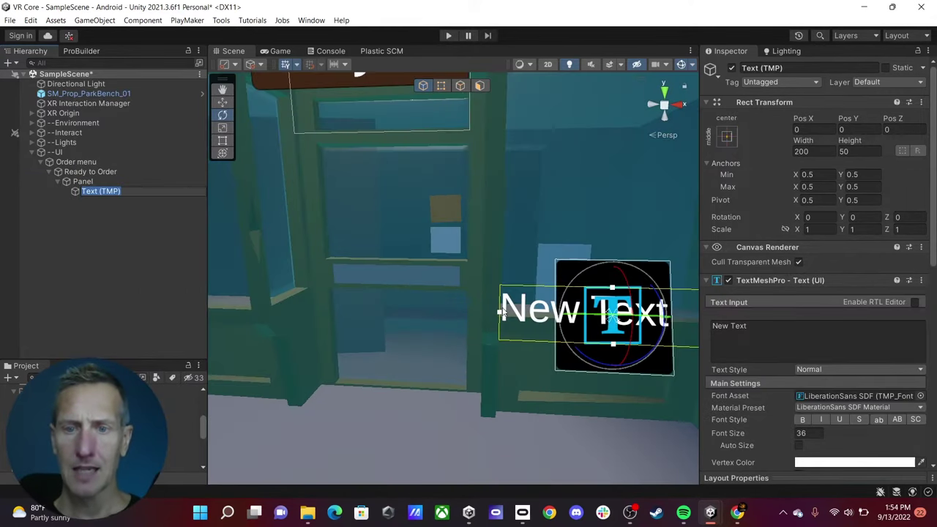
pyautogui.press('f')
pyautogui.click(761, 328)
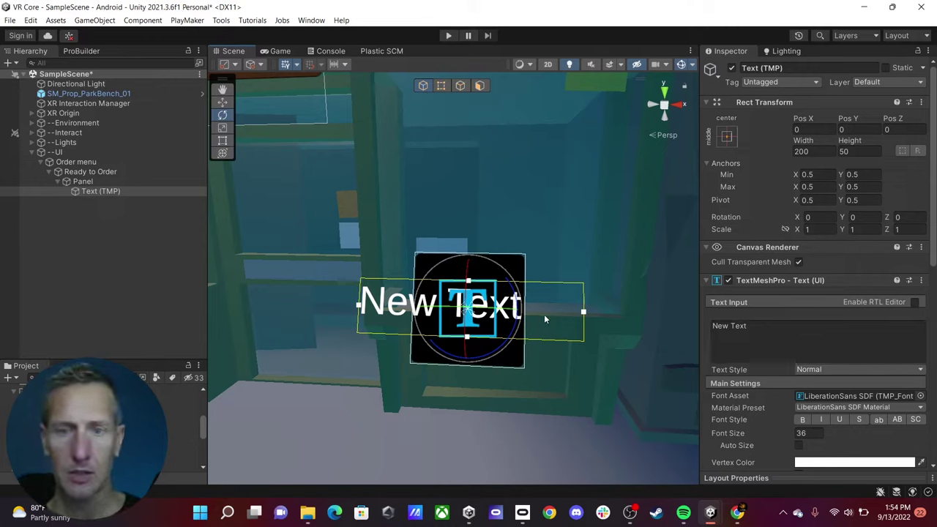
pyautogui.moveTo(583, 311); pyautogui.dragTo(525, 314)
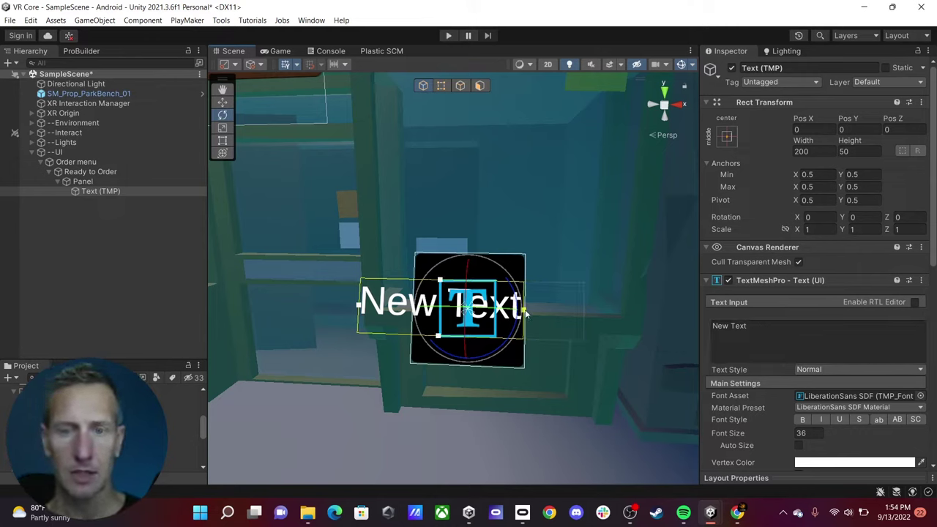
pyautogui.moveTo(359, 306); pyautogui.dragTo(414, 307)
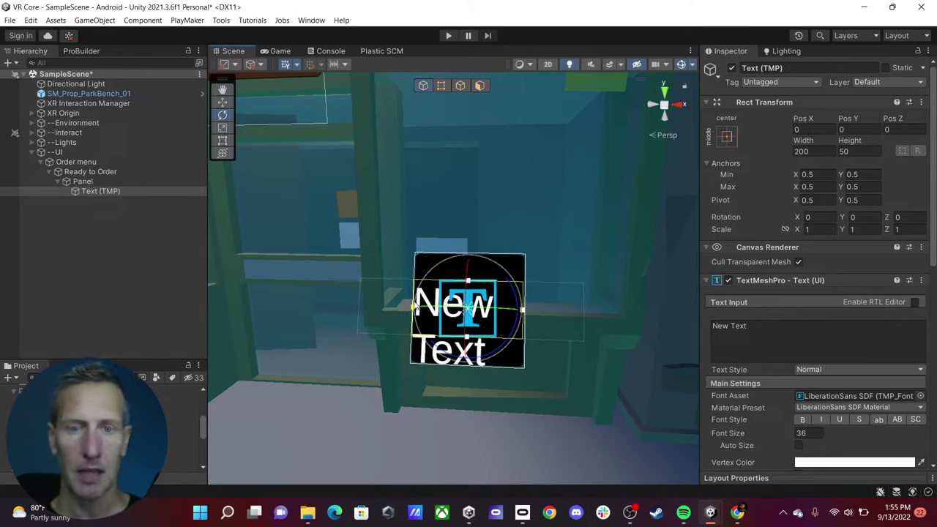
# Step: Make the text read 'Ready to Order?' at size 18.36, centred, and move it up
pyautogui.click(723, 325)
pyautogui.hotkey('ctrl', 'a')
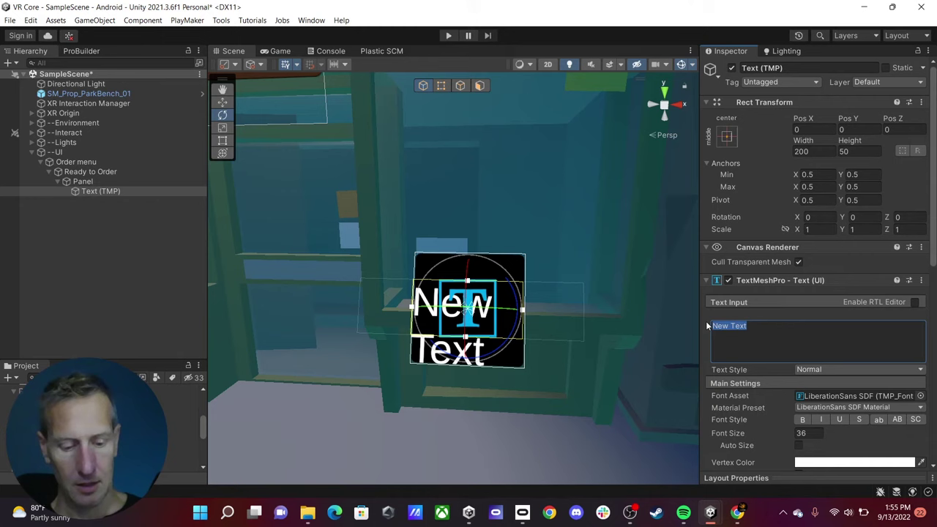
pyautogui.write('Rea')
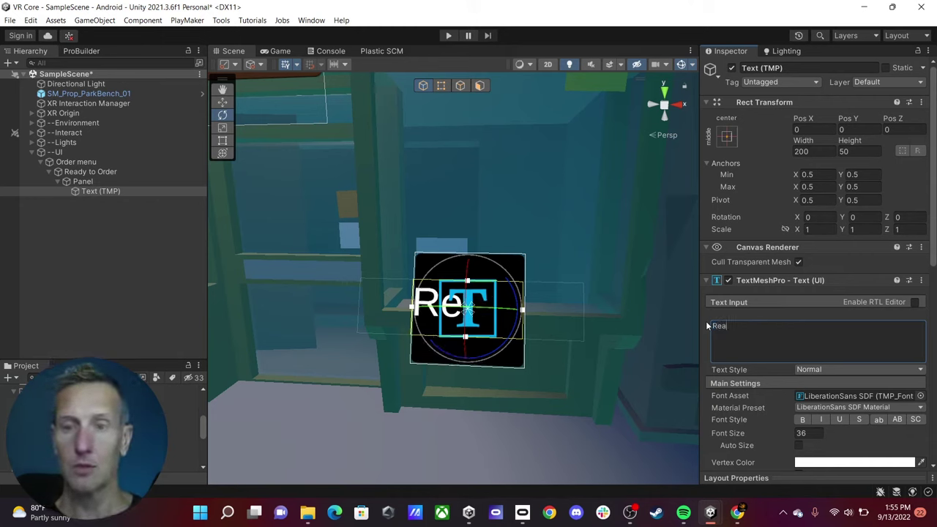
pyautogui.write('dy to')
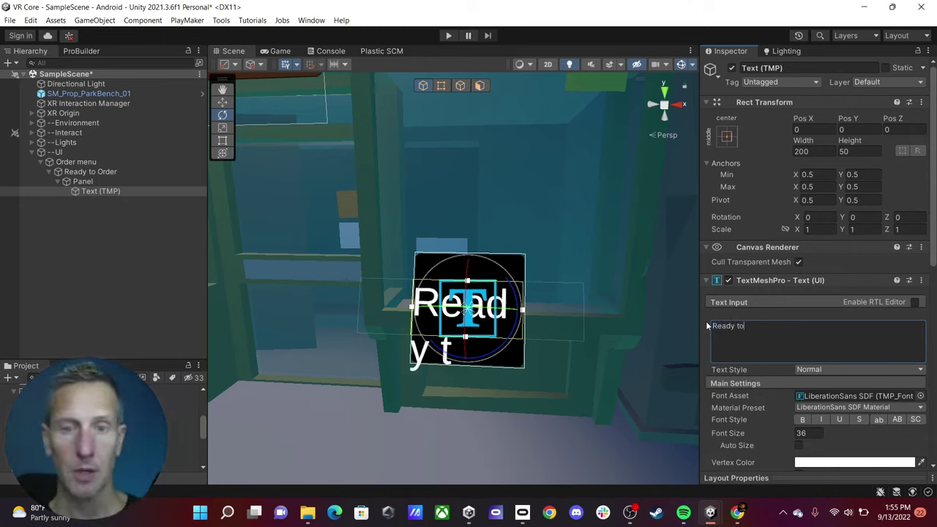
pyautogui.write(' Roder?')
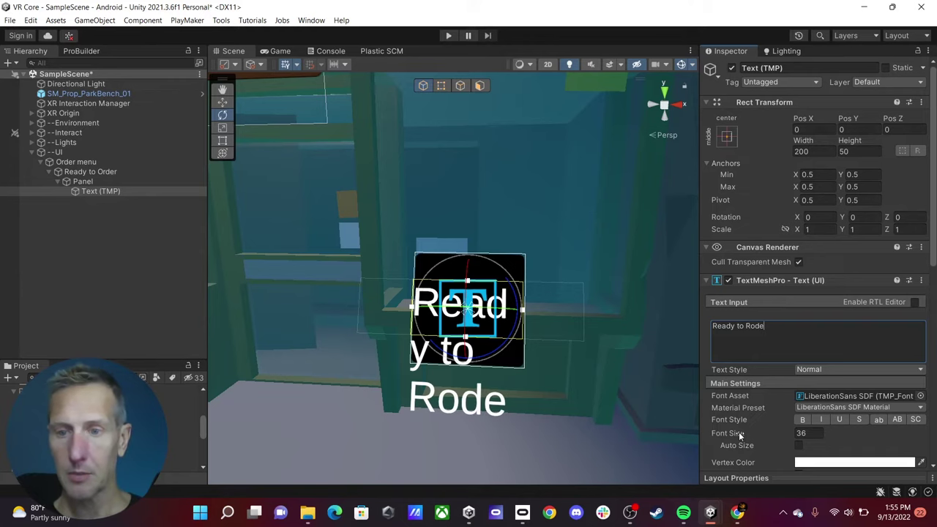
pyautogui.click(721, 433)
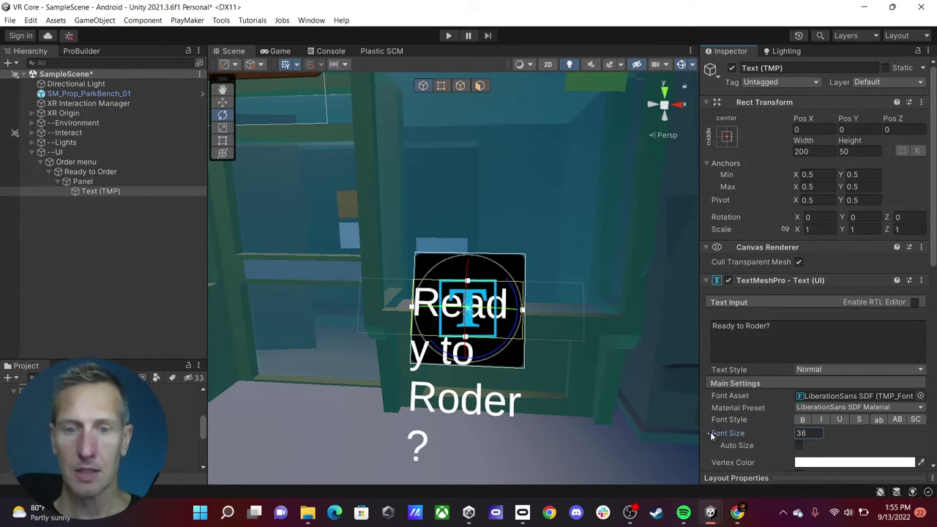
pyautogui.moveTo(720, 433); pyautogui.dragTo(696, 432)
pyautogui.scroll(-5, 811, 337)
pyautogui.click(813, 336)
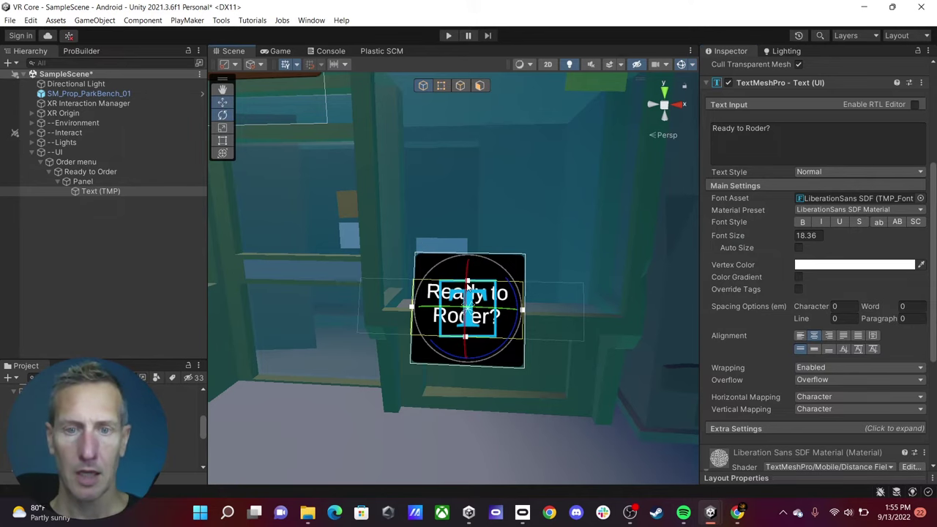
pyautogui.press('w')
pyautogui.moveTo(469, 266); pyautogui.dragTo(471, 250)
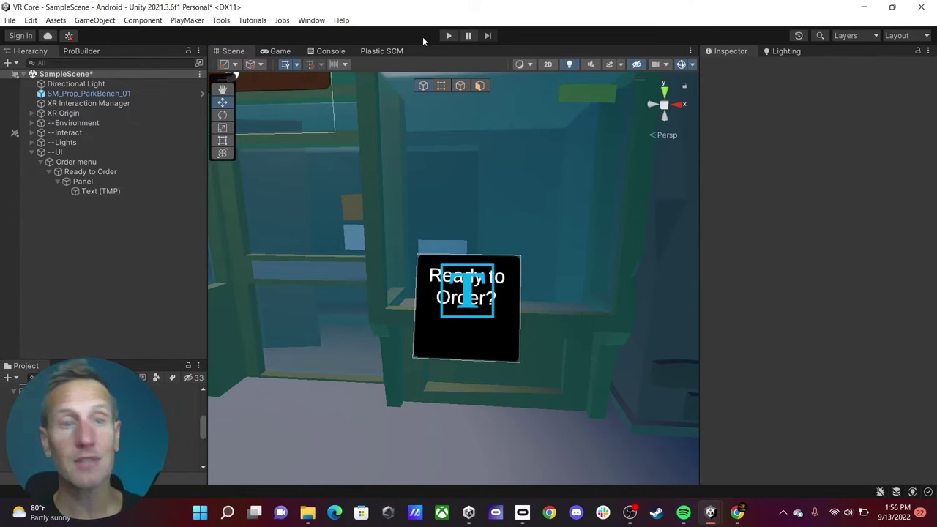
# Step: Add a Button - TextMeshPro under the Panel
pyautogui.click(90, 181)
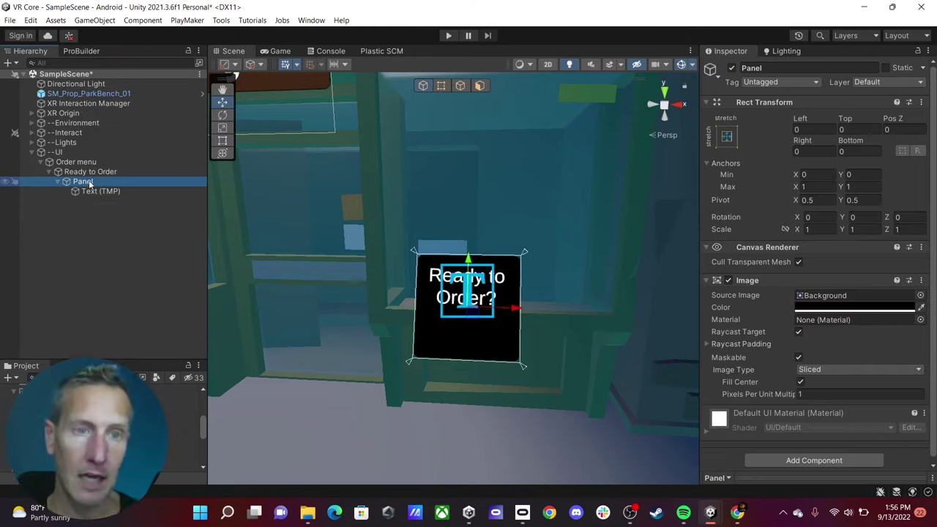
pyautogui.rightClick(90, 183)
pyautogui.moveTo(126, 296)
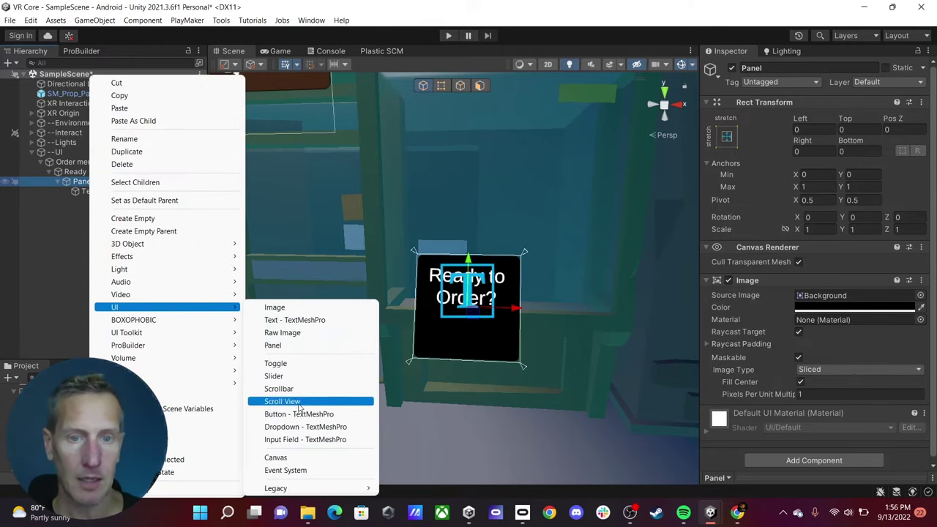
pyautogui.click(289, 415)
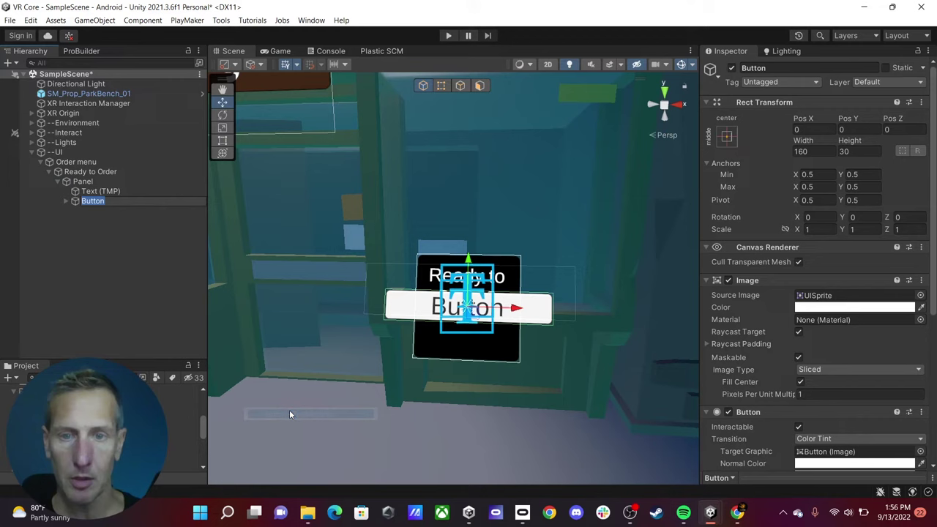
pyautogui.click(468, 272)
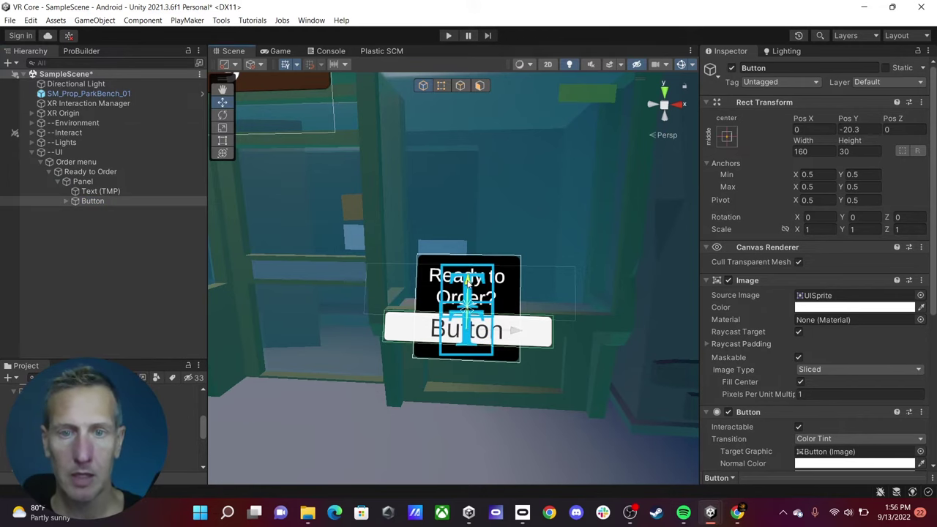
# Step: Scale the button to 0.4/0.6/0.6 and narrow its width to fit below the heading
pyautogui.scroll(-3, 803, 279)
pyautogui.scroll(3, 761, 292)
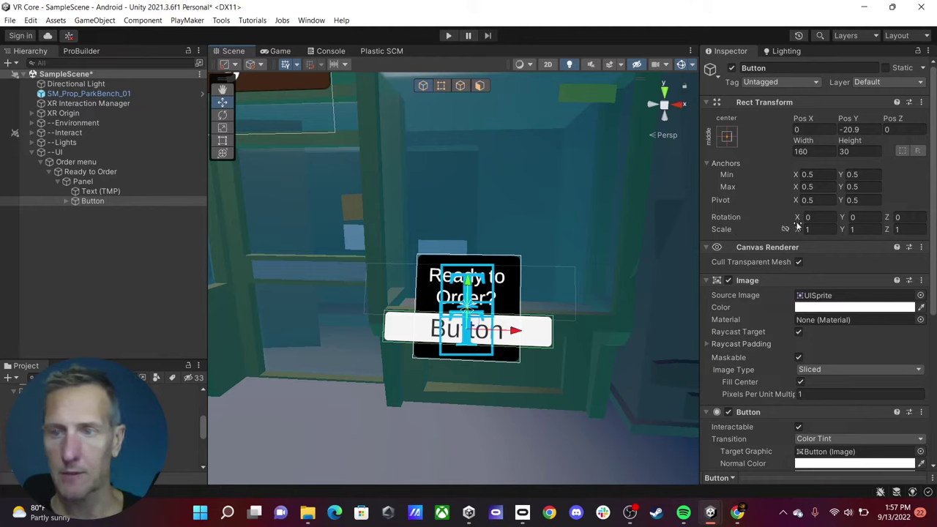
pyautogui.moveTo(797, 229); pyautogui.dragTo(83, 171)
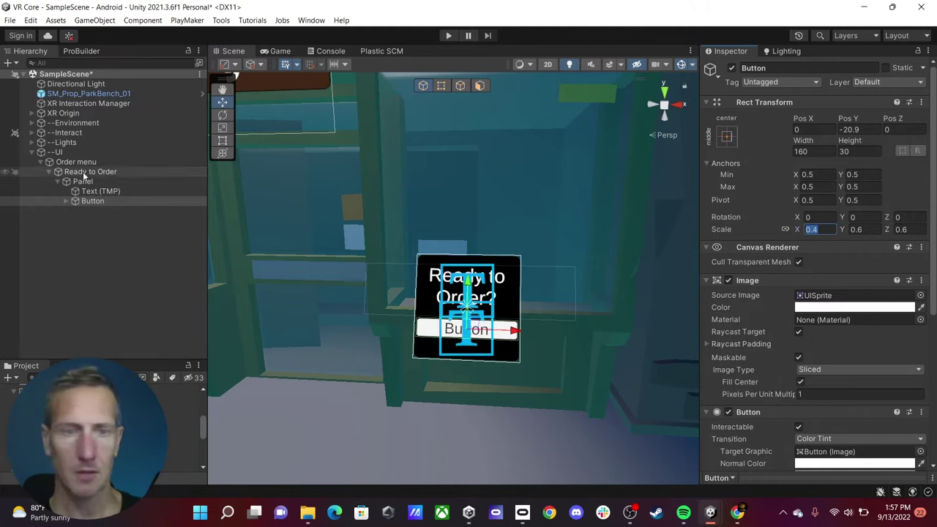
pyautogui.click(786, 230)
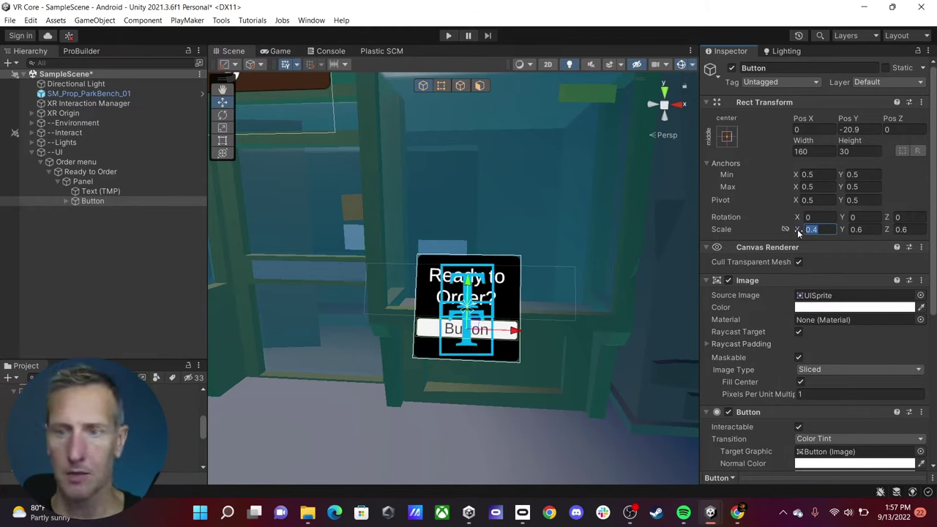
pyautogui.click(222, 141)
pyautogui.keyDown('alt'); pyautogui.moveTo(519, 329); pyautogui.dragTo(498, 329); pyautogui.keyUp('alt')
pyautogui.click(504, 307)
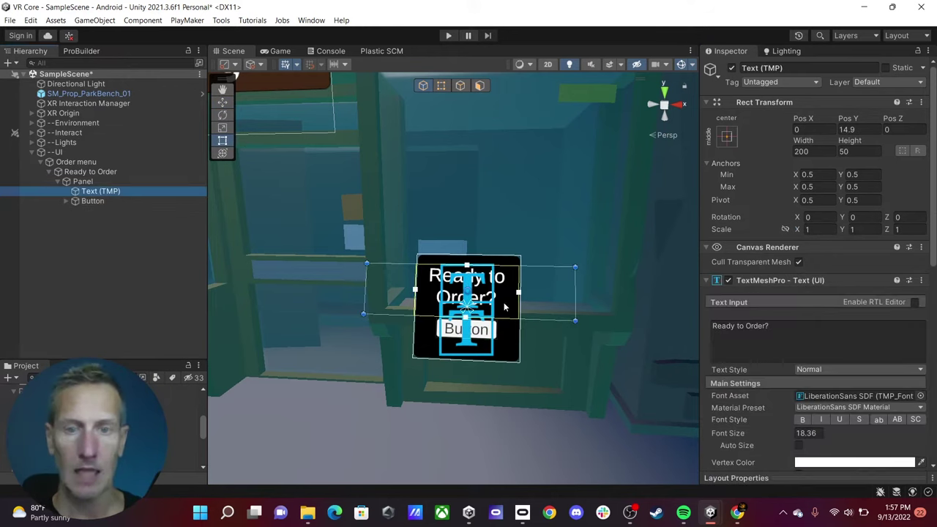
# Step: Change the button's label text to 'Order'
pyautogui.click(65, 200)
pyautogui.click(109, 211)
pyautogui.click(761, 333)
pyautogui.hotkey('ctrl', 'a')
pyautogui.write('Order')
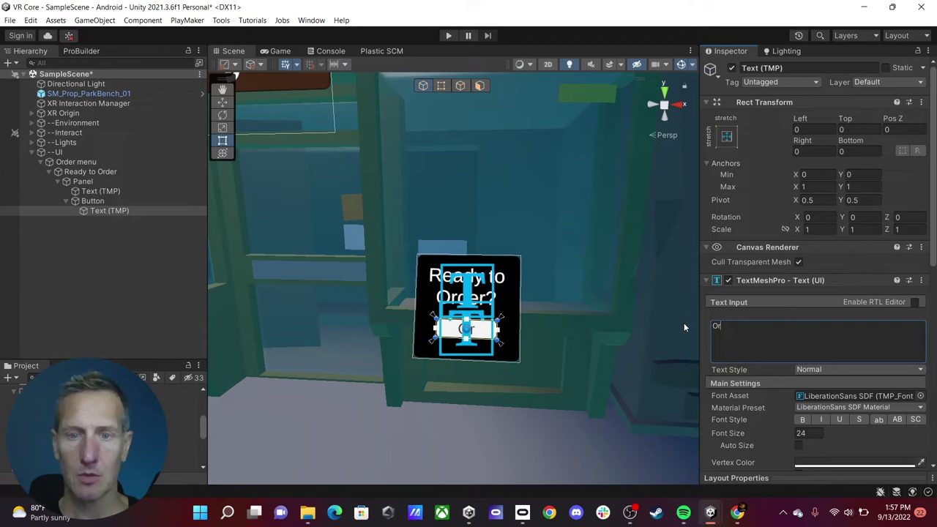
pyautogui.click(92, 202)
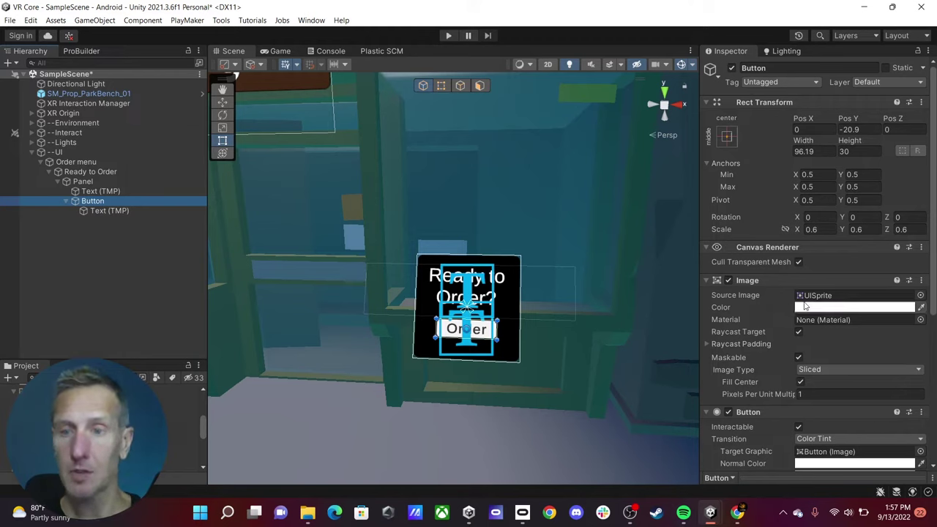
# Step: Colour the button background orange FF5600, keeping the label's text colour white
pyautogui.click(815, 308)
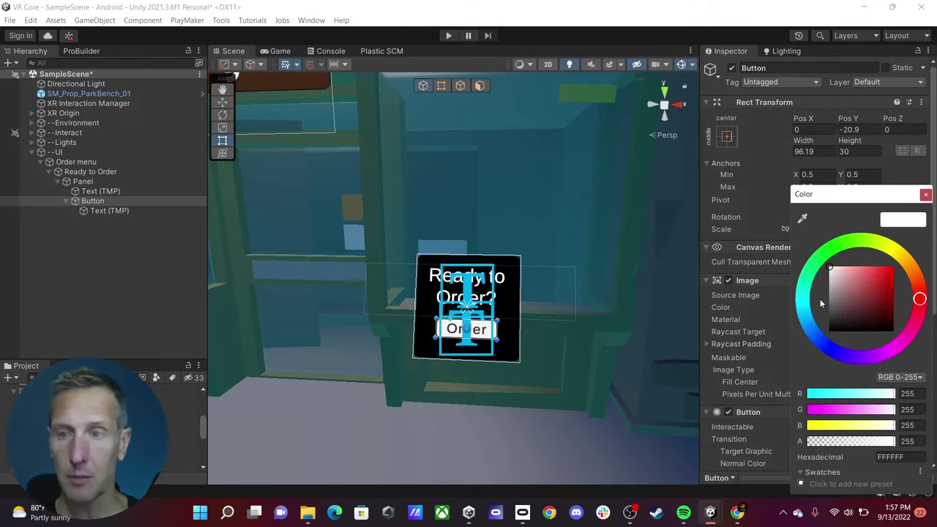
pyautogui.click(918, 277)
pyautogui.moveTo(875, 275); pyautogui.dragTo(899, 268)
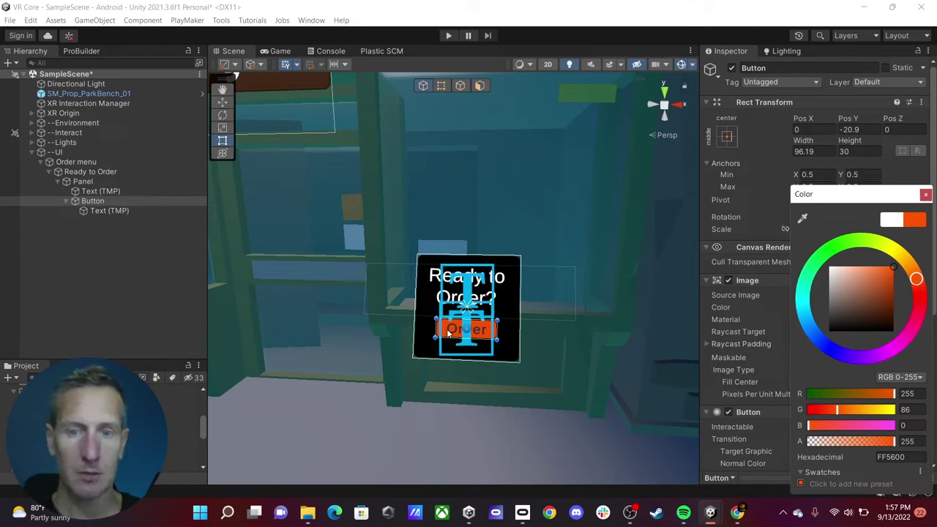
pyautogui.click(109, 210)
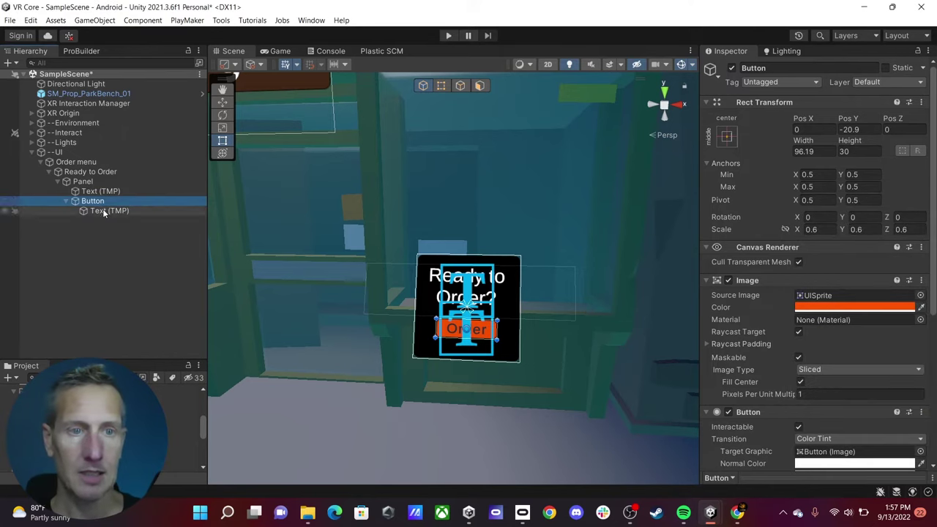
pyautogui.scroll(-3, 755, 382)
pyautogui.click(853, 363)
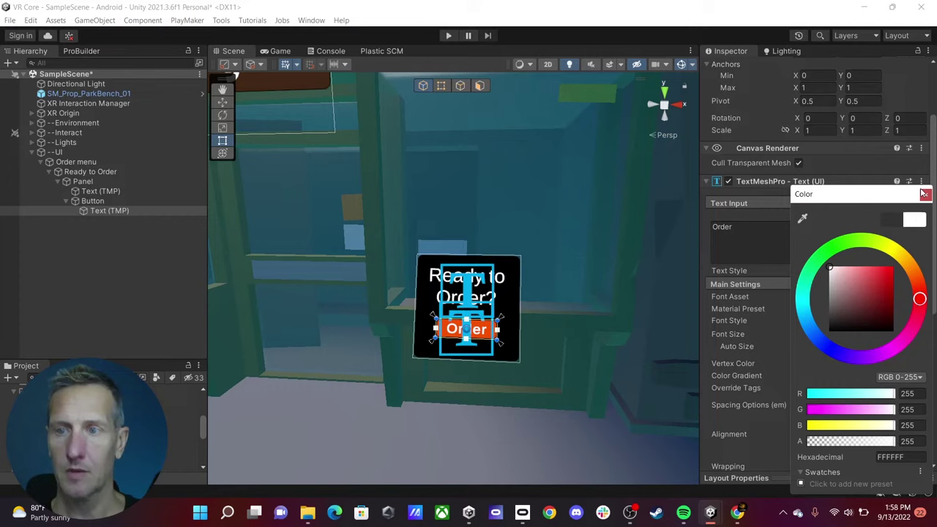
pyautogui.press('Escape')
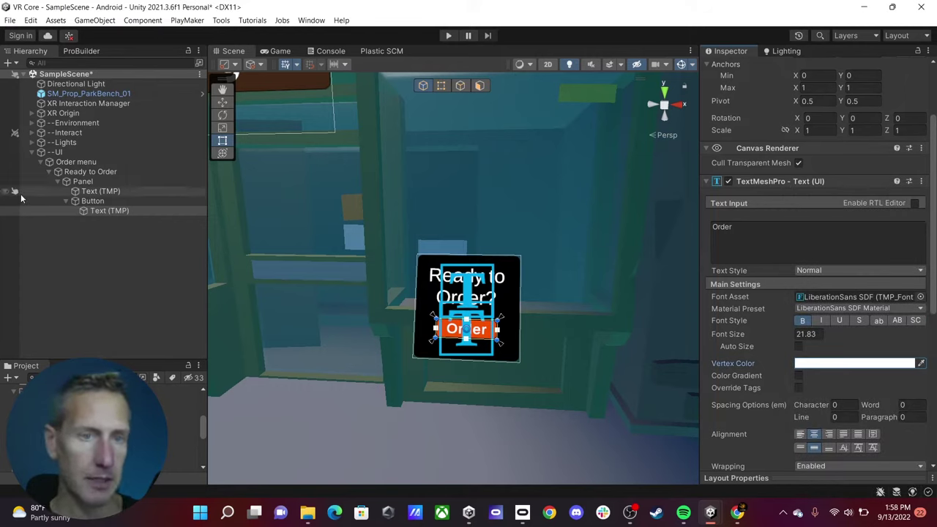
# Step: Set the button's Highlighted Color to dark red C61C00 and Pressed Color to green 9BE700
pyautogui.click(92, 201)
pyautogui.scroll(-1, 768, 309)
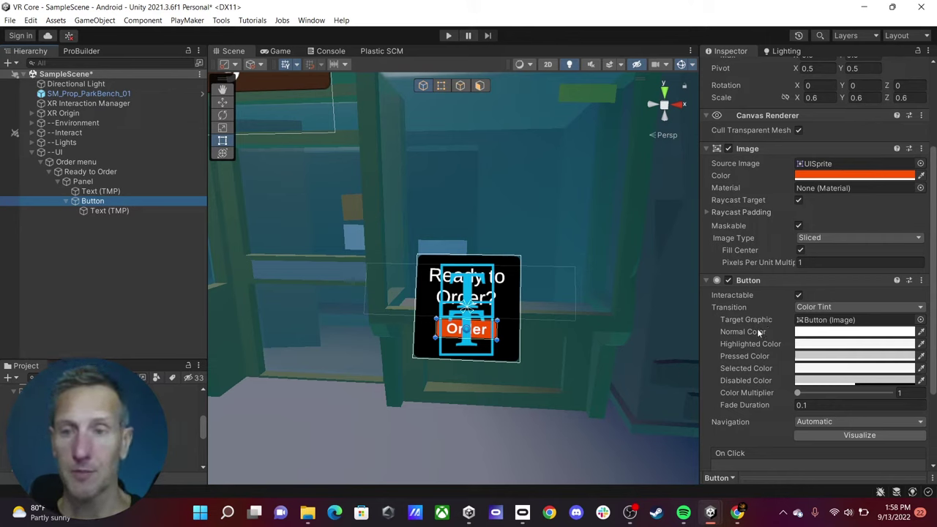
pyautogui.click(817, 344)
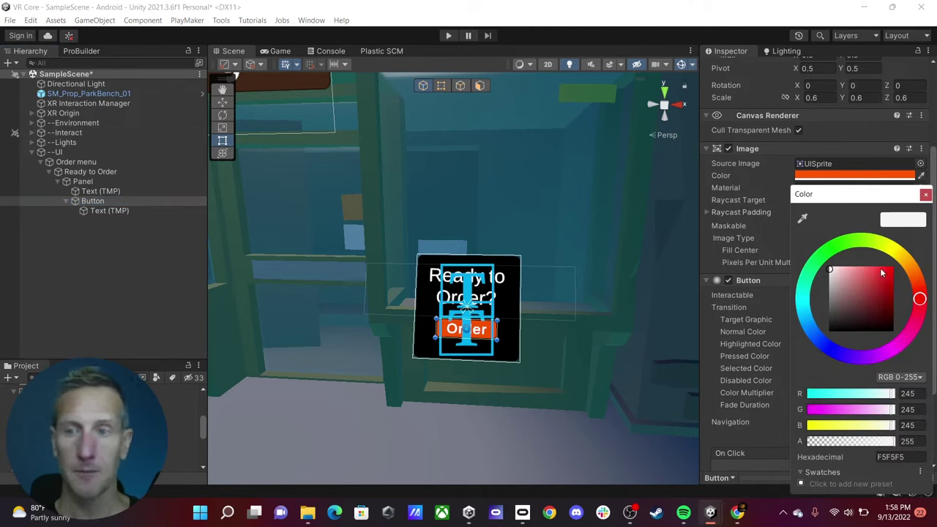
pyautogui.moveTo(915, 306)
pyautogui.mouseDown()
pyautogui.moveTo(919, 290)
pyautogui.moveTo(896, 282)
pyautogui.moveTo(905, 290)
pyautogui.mouseUp()
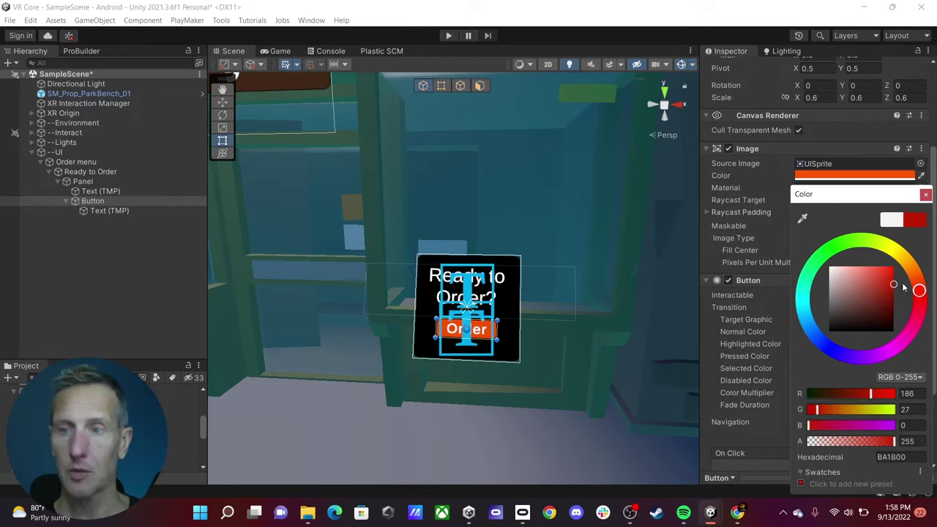
pyautogui.click(924, 194)
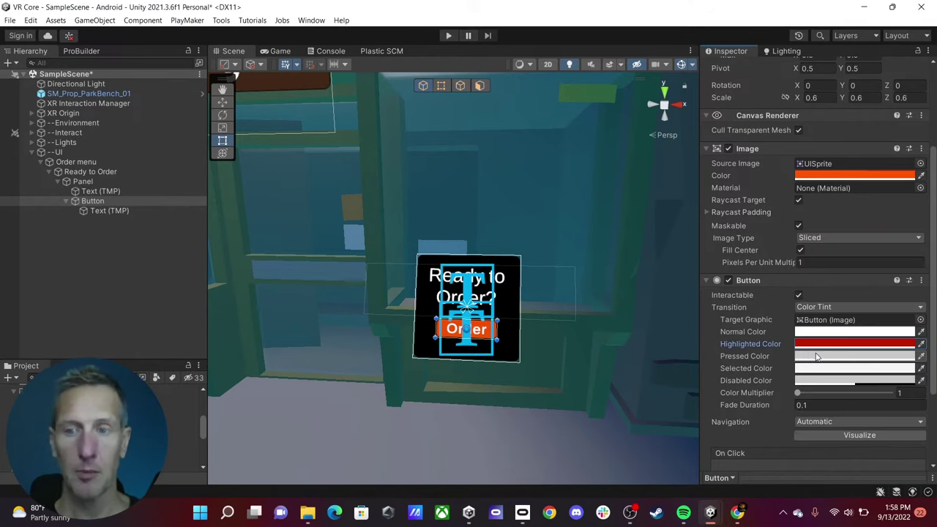
pyautogui.click(818, 356)
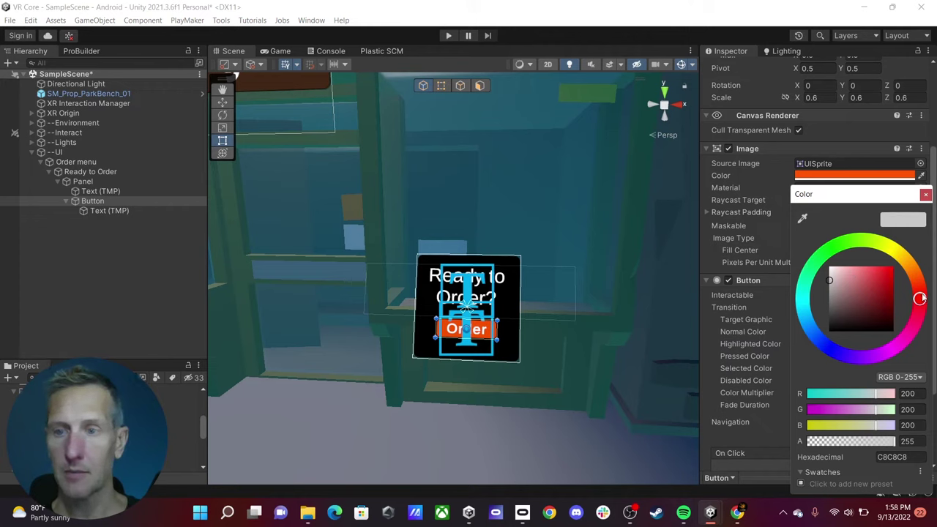
pyautogui.moveTo(921, 298)
pyautogui.mouseDown()
pyautogui.moveTo(908, 262)
pyautogui.moveTo(872, 241)
pyautogui.mouseUp()
pyautogui.click(893, 273)
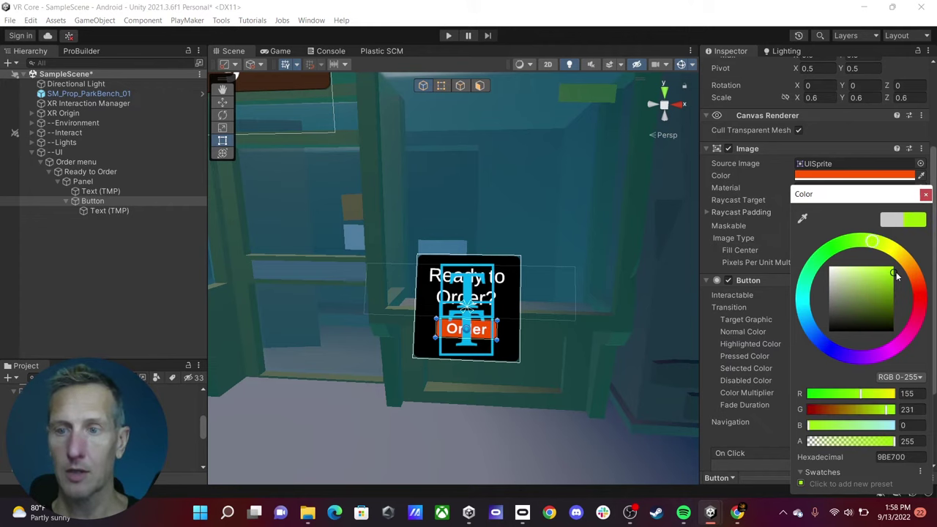
pyautogui.click(925, 194)
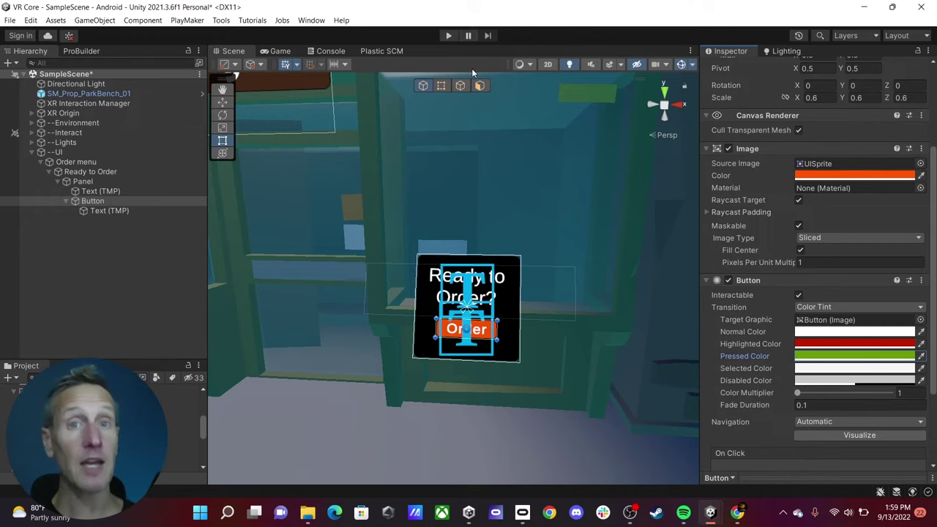
# Step: Test the Ready to Order menu with the headset in Play mode, then stop playing
pyautogui.click(448, 35)
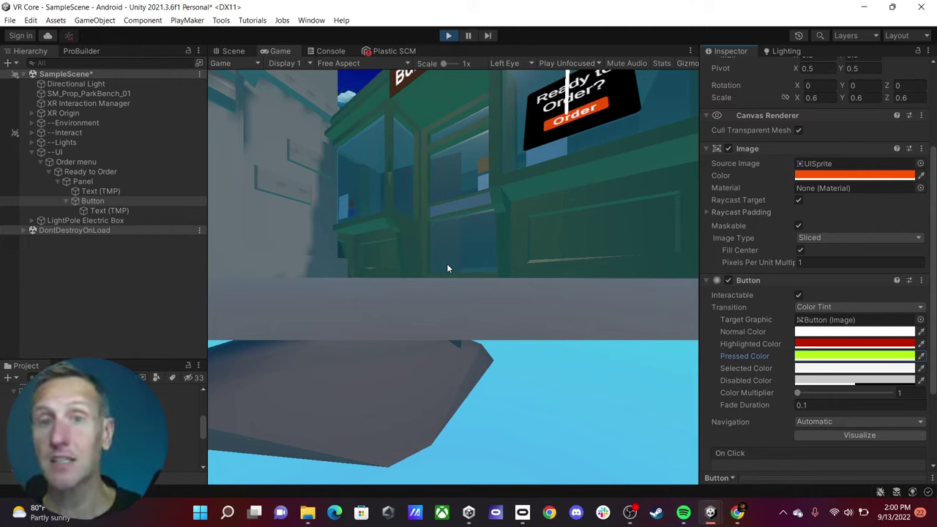
pyautogui.click(48, 172)
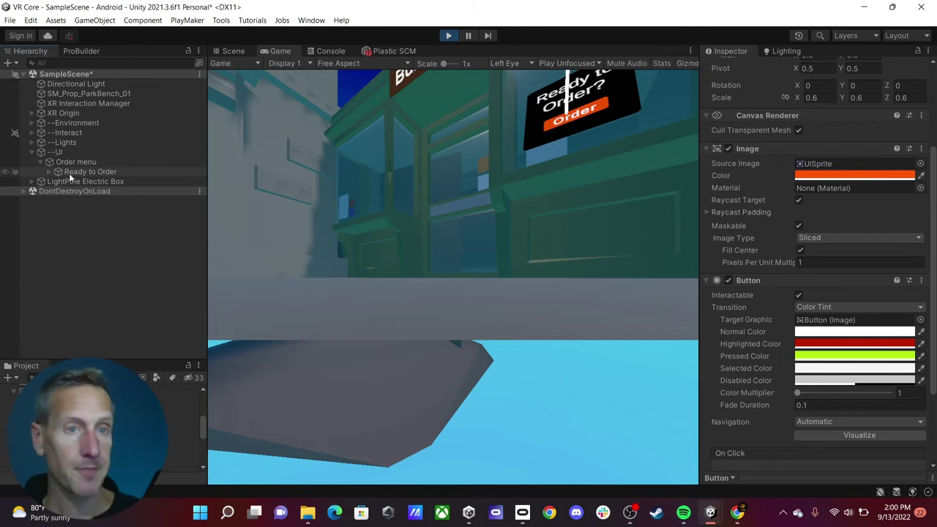
pyautogui.hotkey('ctrl', 'p')
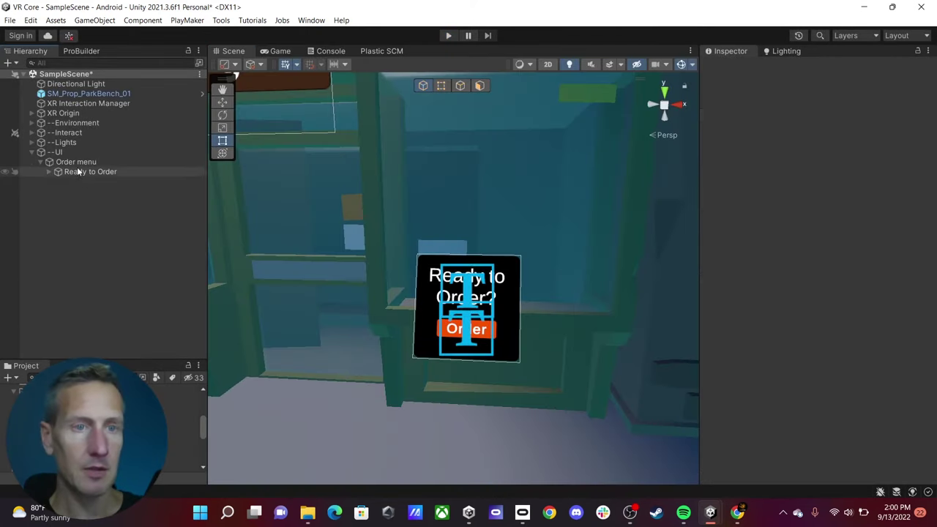
# Step: Duplicate the Ready to Order object and rename the copy 'Menu'
pyautogui.click(75, 162)
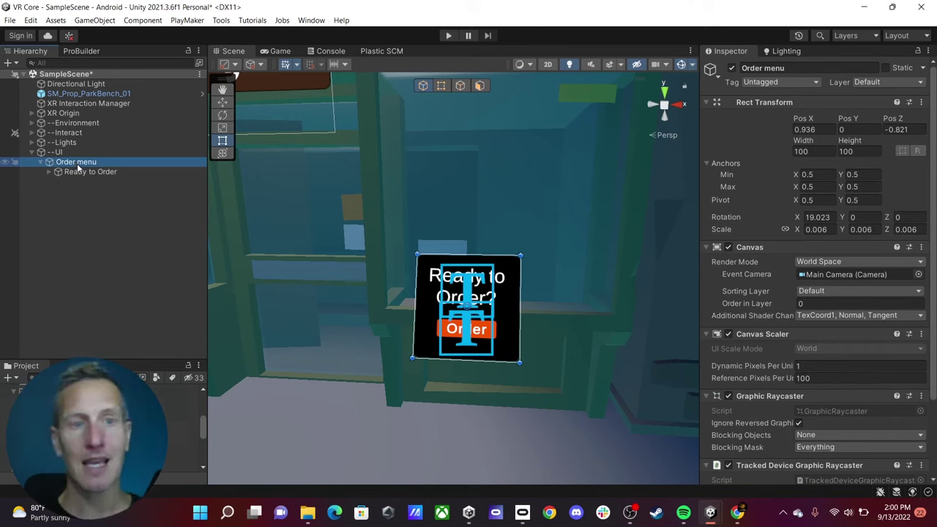
pyautogui.click(41, 162)
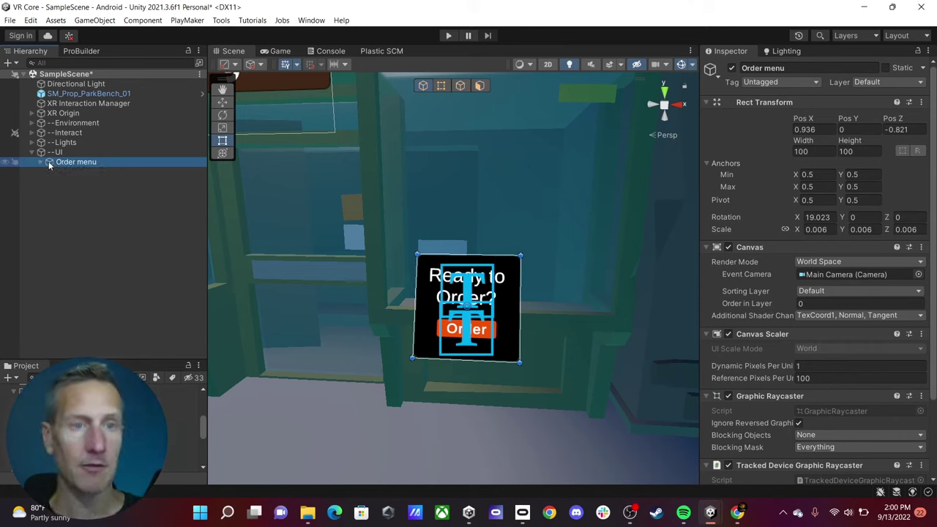
pyautogui.click(41, 162)
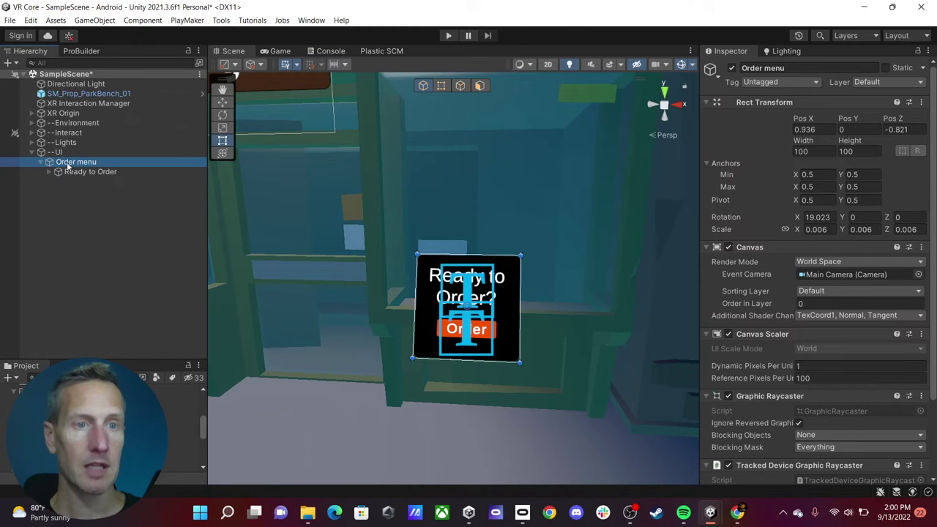
pyautogui.click(88, 172)
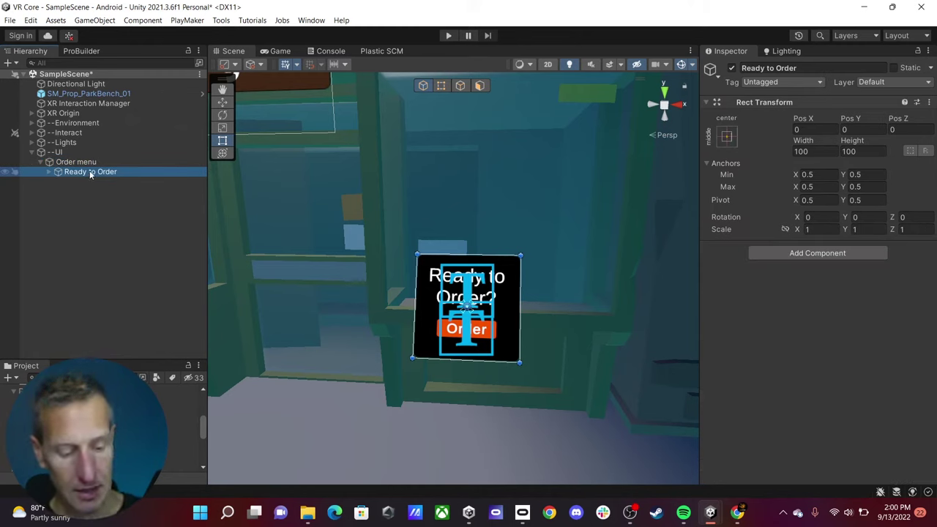
pyautogui.hotkey('ctrl', 'd')
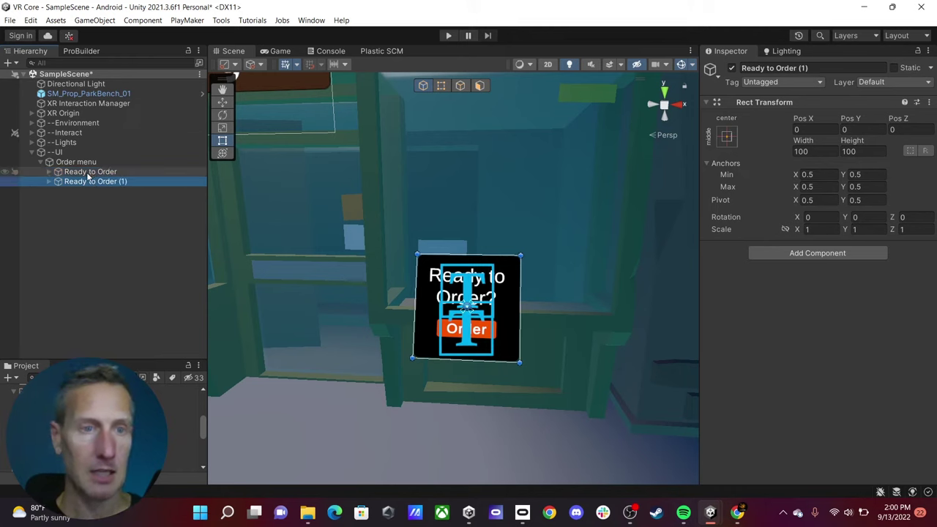
pyautogui.press('F2')
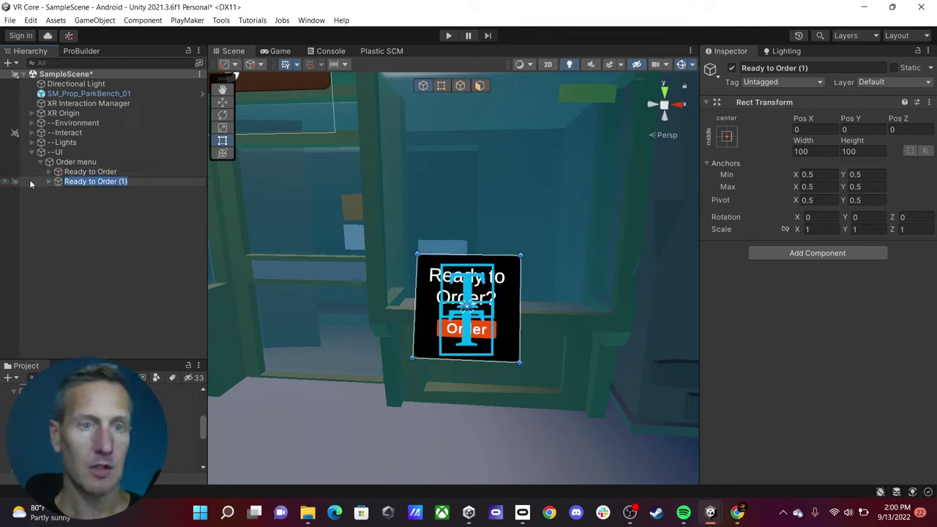
pyautogui.write('Menu')
pyautogui.press('Return')
# Step: Change the Menu panel's heading text from 'Ready to Order?' to 'Menu'
pyautogui.click(48, 181)
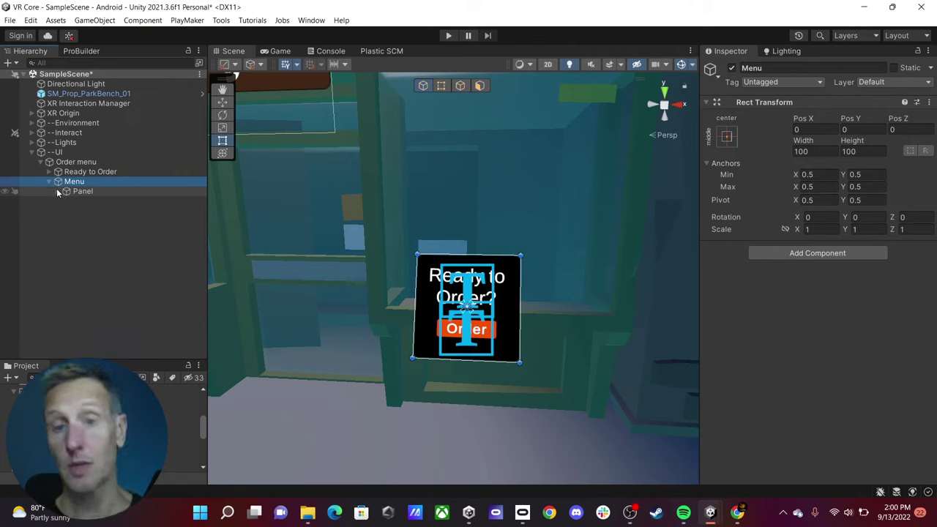
pyautogui.click(57, 191)
pyautogui.click(97, 201)
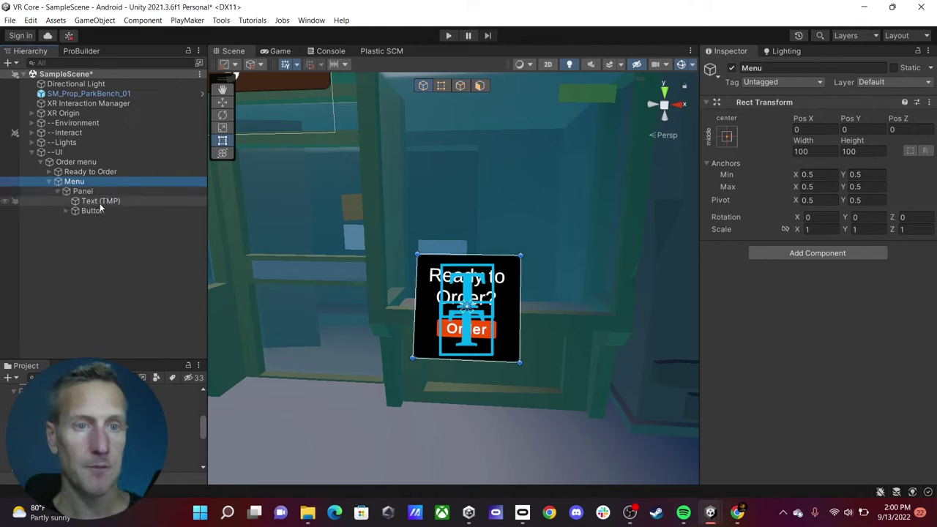
pyautogui.click(776, 335)
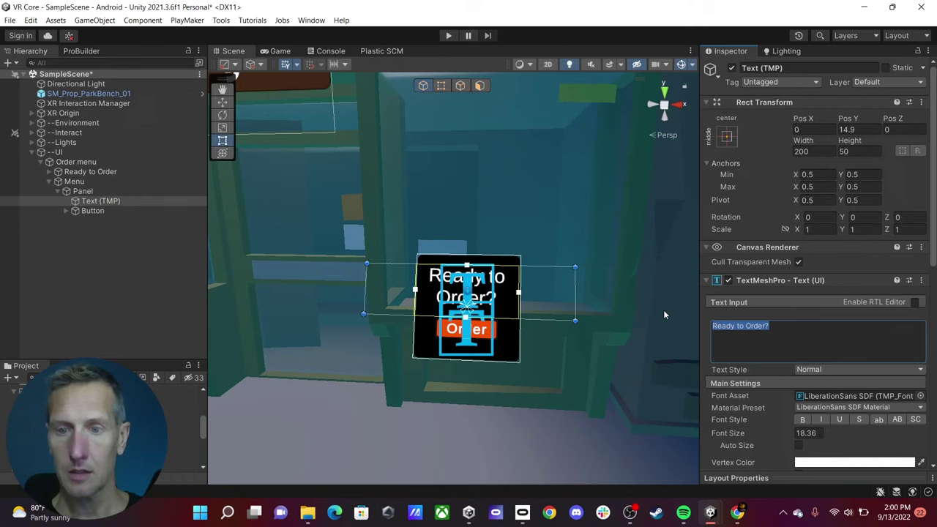
pyautogui.write('Menu')
pyautogui.click(479, 330)
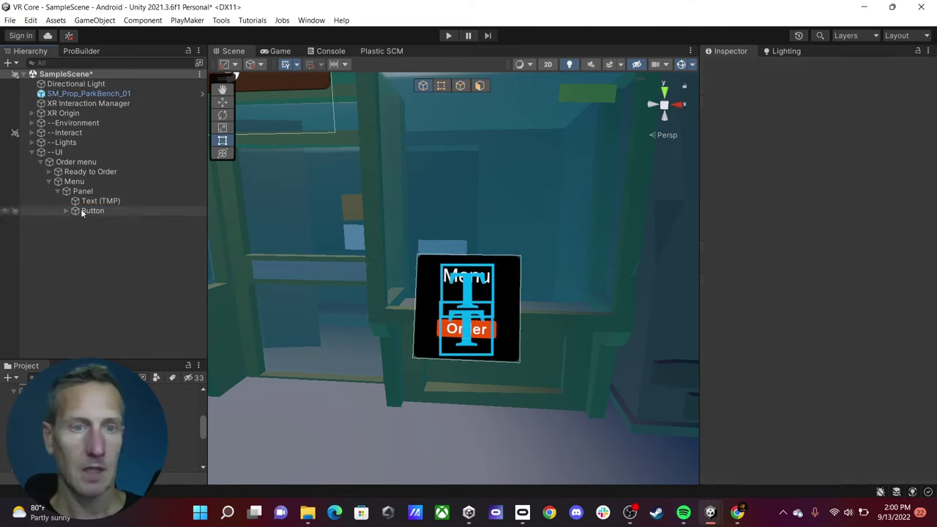